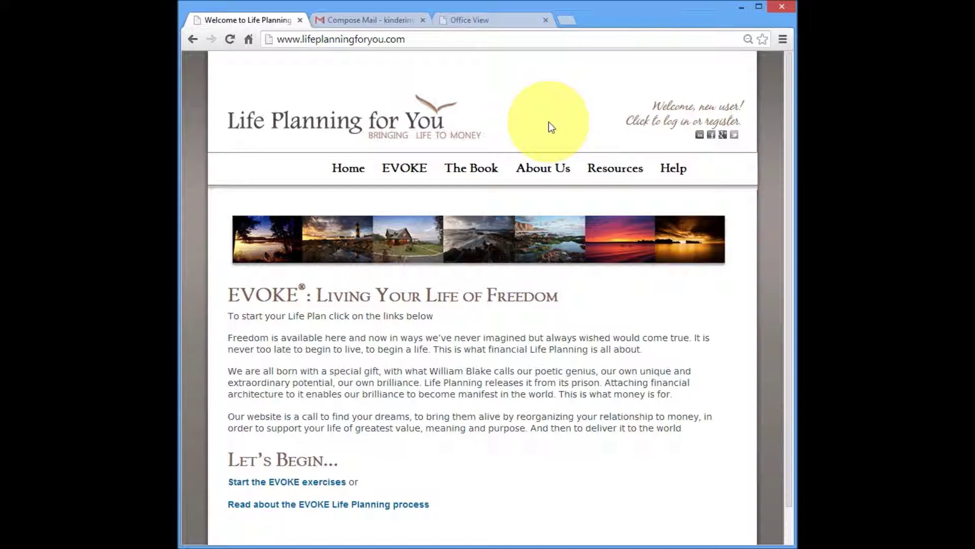
Step: Log in with the planner account to reach the Practice View of test clients
{"action": "left_click", "coordinate": [645, 125]}
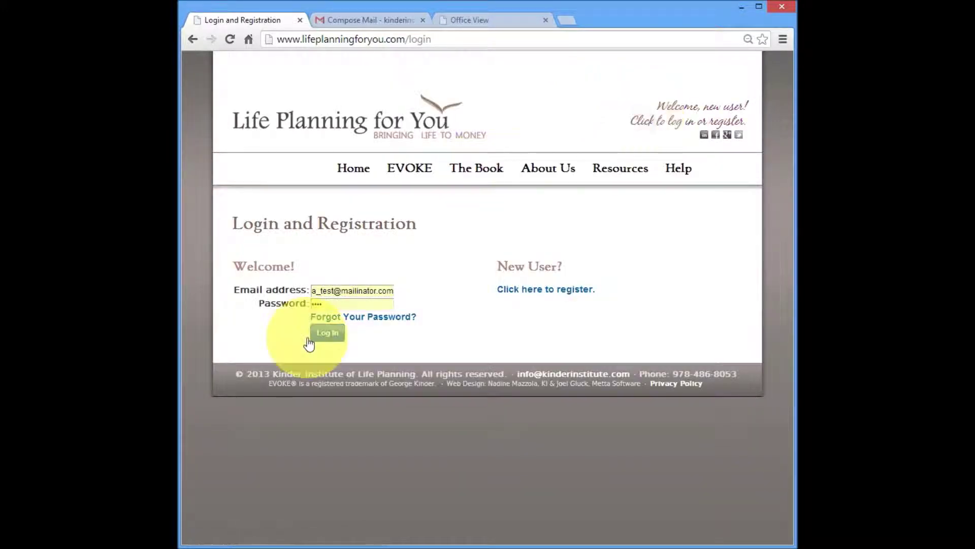
{"action": "left_click", "coordinate": [329, 335]}
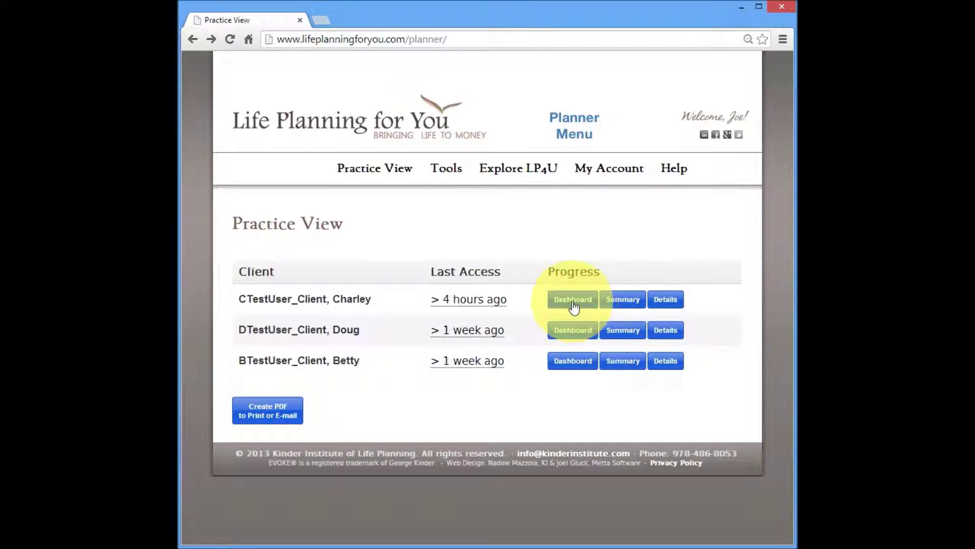
Step: Open Charley's EVOKE Dashboard from the first row of Practice View
{"action": "left_click", "coordinate": [573, 302]}
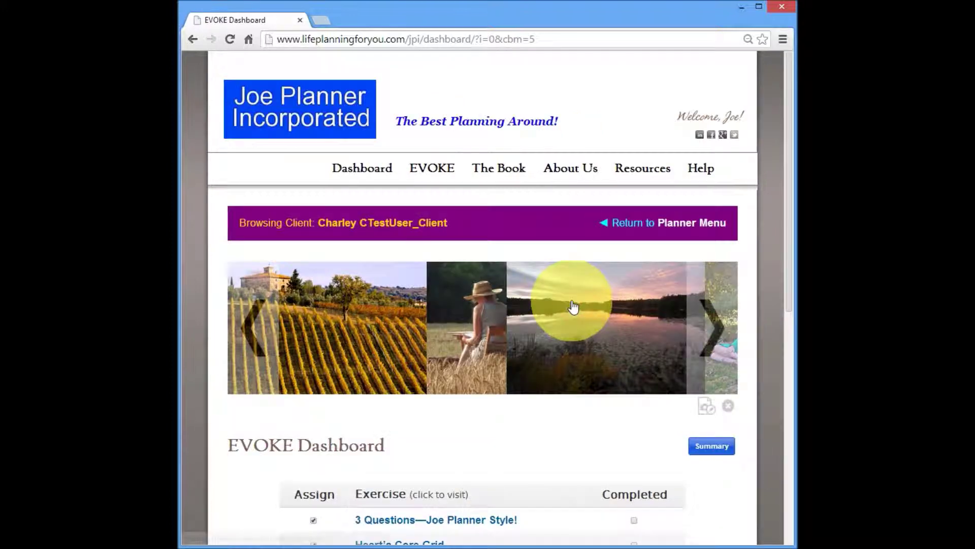
Step: Clear the Assign boxes, then reassign 3 Questions—Joe Planner Style! and Goals for Your Life
{"action": "left_click_drag", "start_coordinate": [788, 135], "coordinate": [782, 305]}
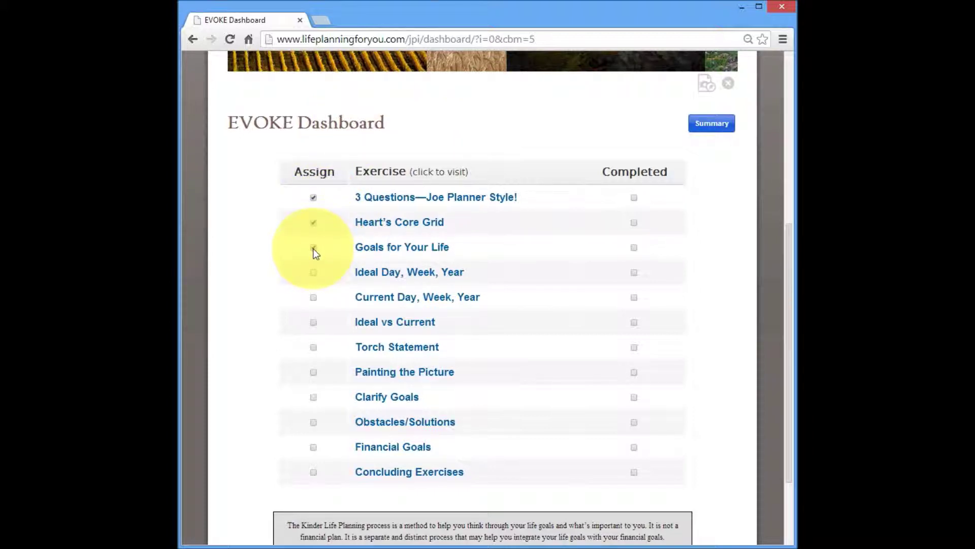
{"action": "left_click", "coordinate": [313, 248]}
{"action": "left_click", "coordinate": [313, 222]}
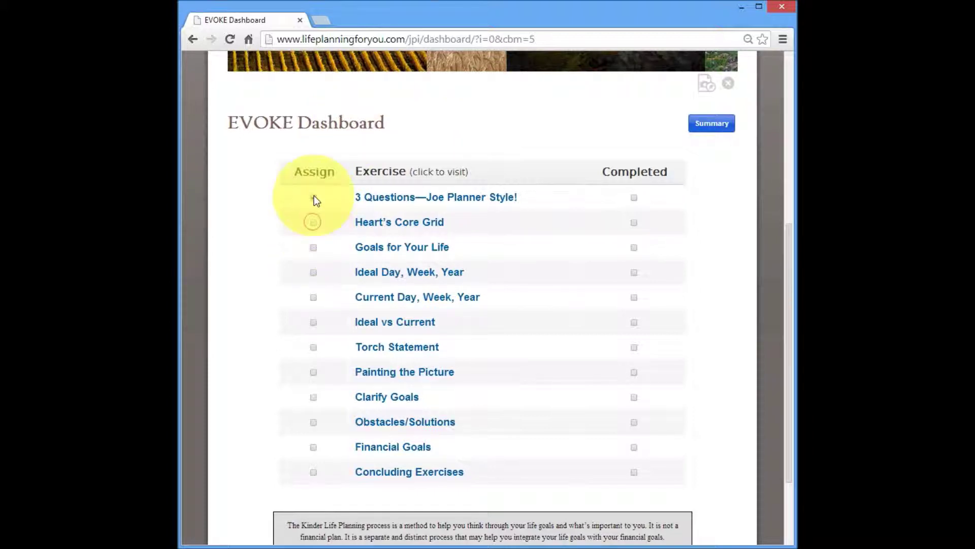
{"action": "left_click", "coordinate": [313, 197]}
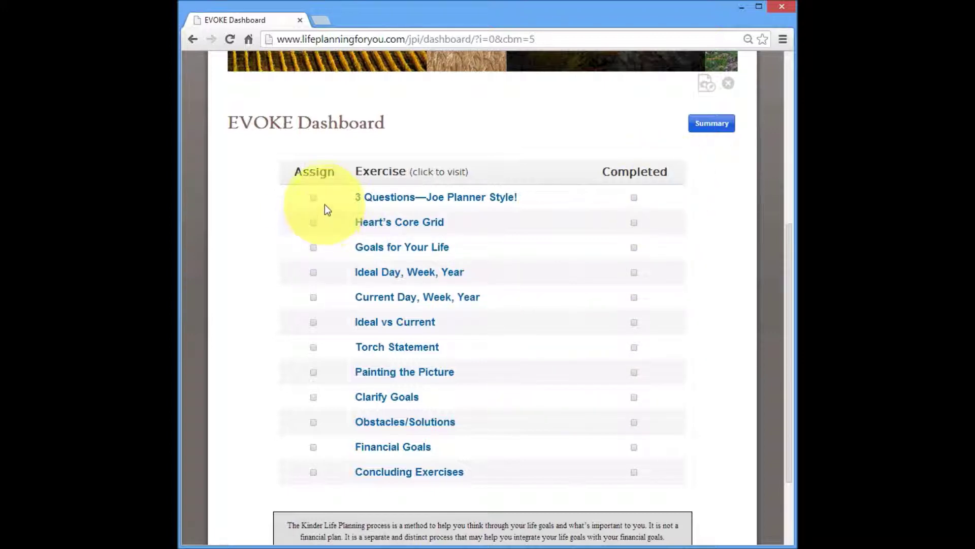
{"action": "left_click", "coordinate": [313, 198]}
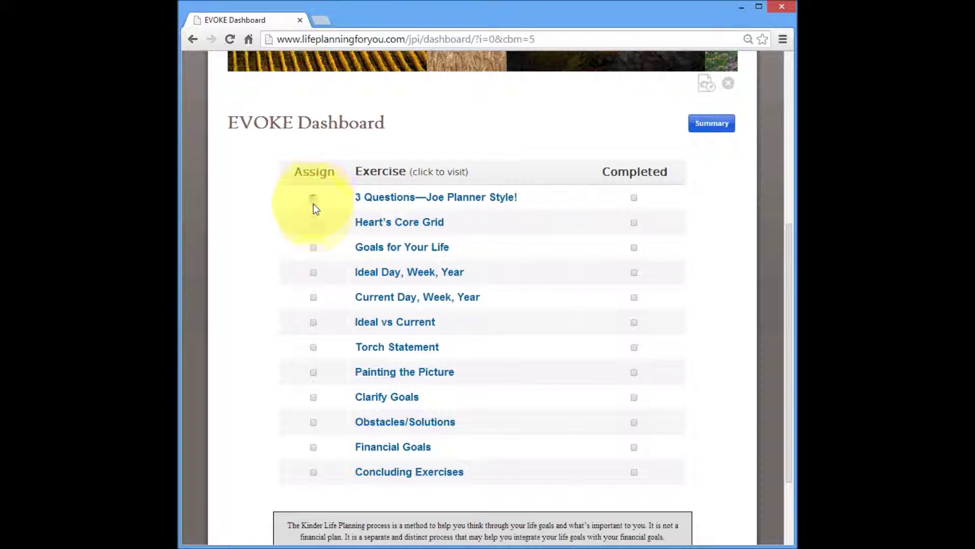
{"action": "left_click", "coordinate": [314, 247]}
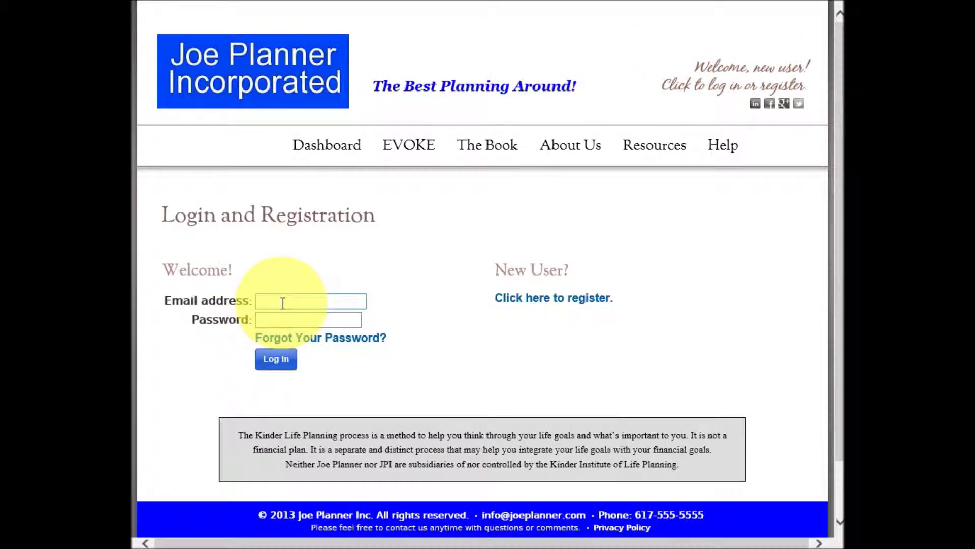
Step: Sign in with the saved client login and open the Heart's Core Grid exercise
{"action": "left_click", "coordinate": [282, 303]}
{"action": "type", "text": "c"}
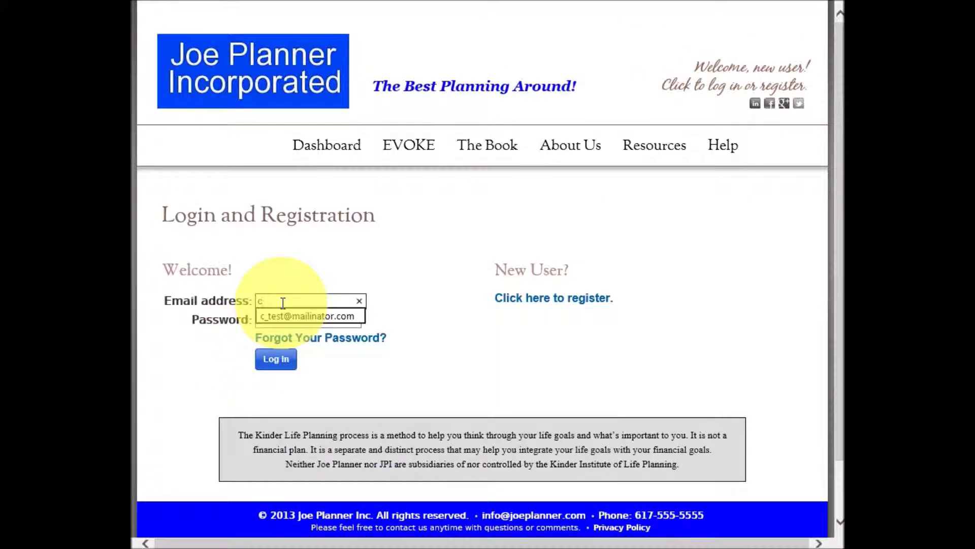
{"action": "left_click", "coordinate": [279, 316]}
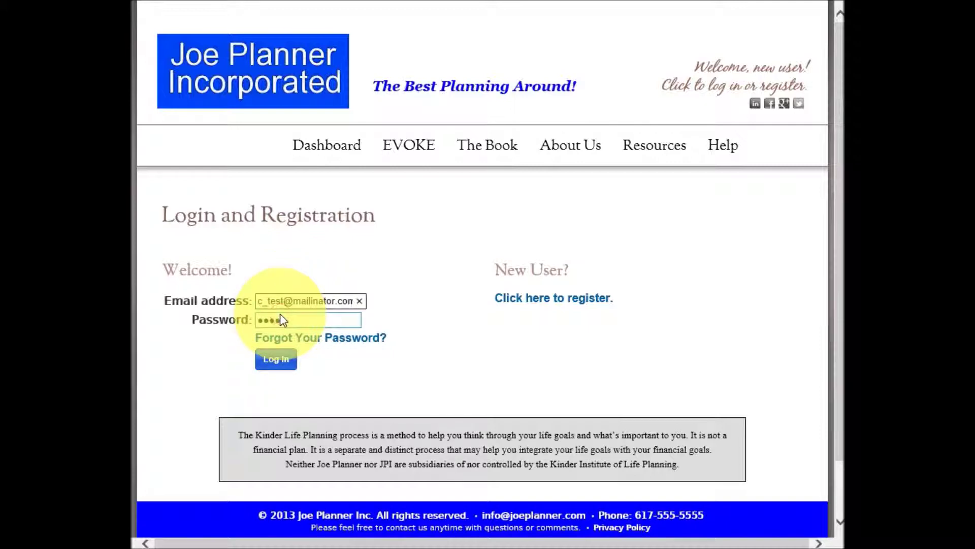
{"action": "left_click", "coordinate": [277, 361]}
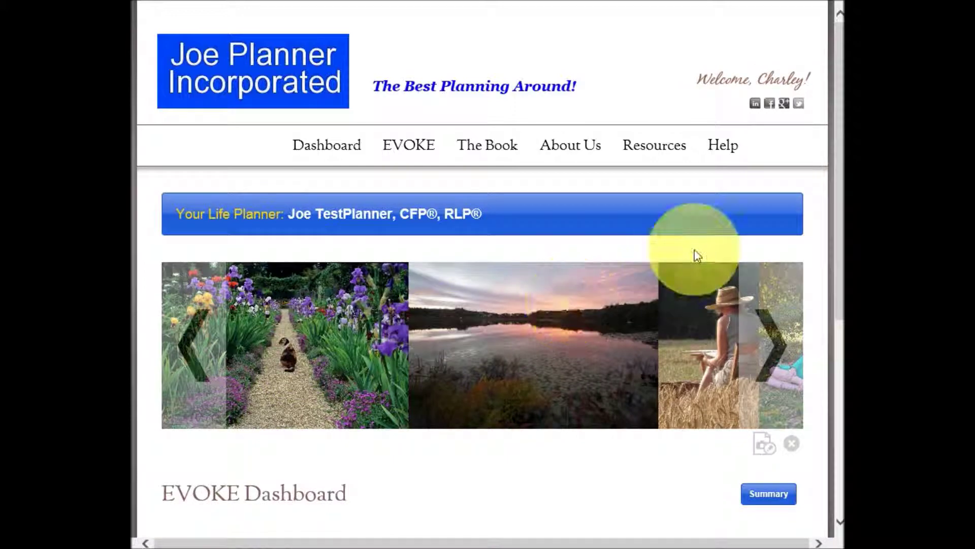
{"action": "left_click_drag", "start_coordinate": [836, 136], "coordinate": [840, 270]}
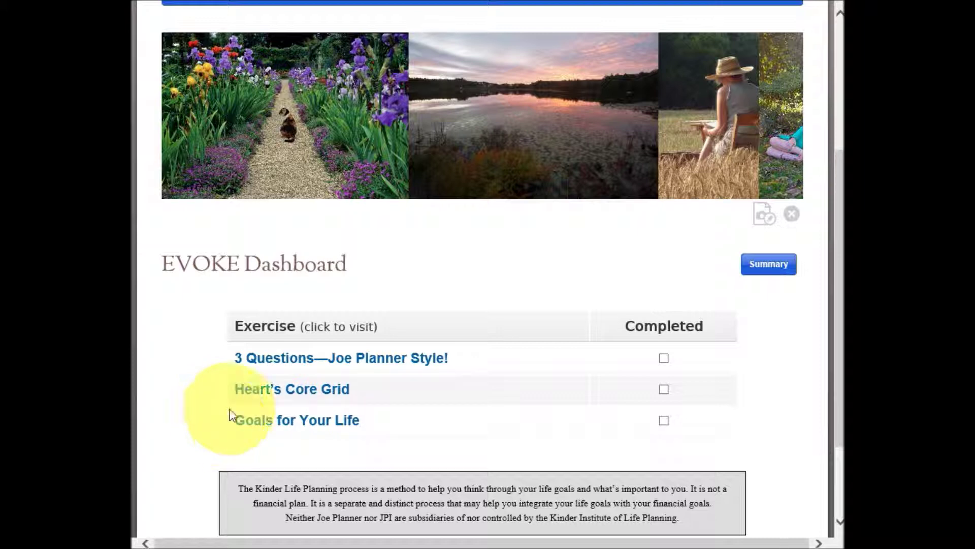
{"action": "left_click", "coordinate": [259, 400]}
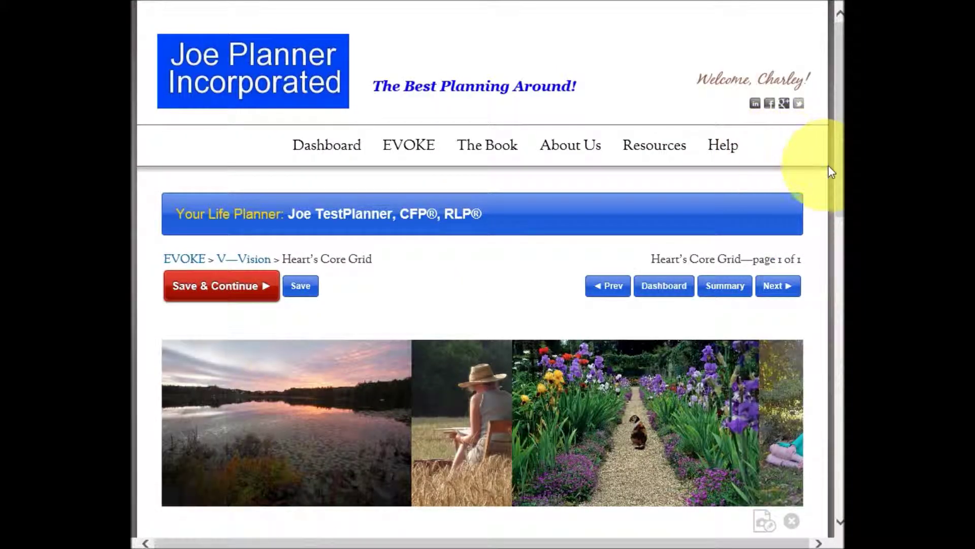
{"action": "left_click_drag", "start_coordinate": [831, 167], "coordinate": [757, 396]}
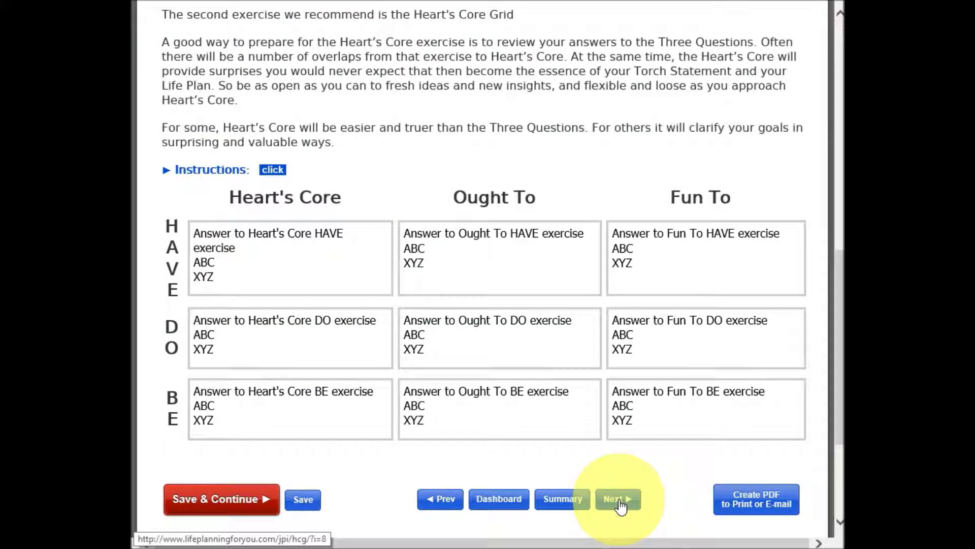
{"action": "left_click", "coordinate": [618, 499]}
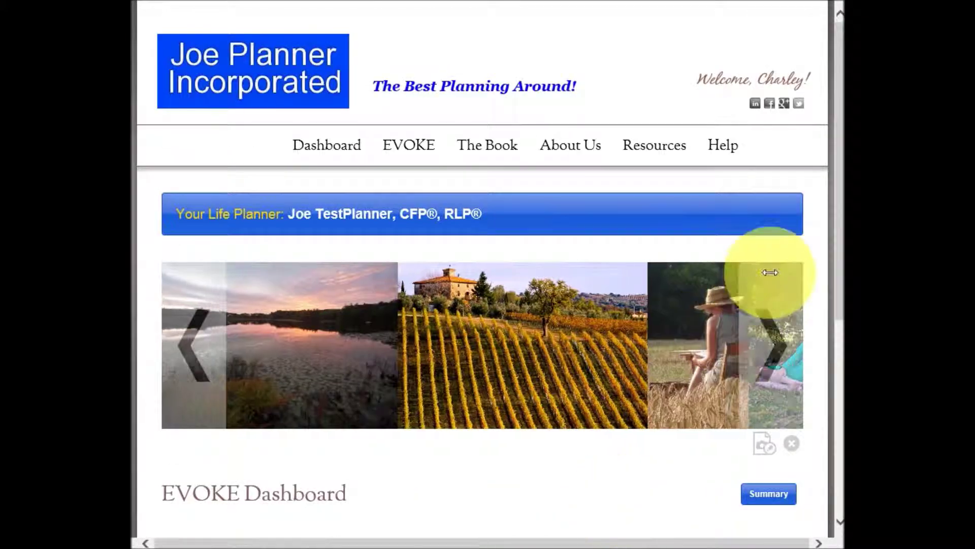
{"action": "left_click_drag", "start_coordinate": [817, 273], "coordinate": [833, 320]}
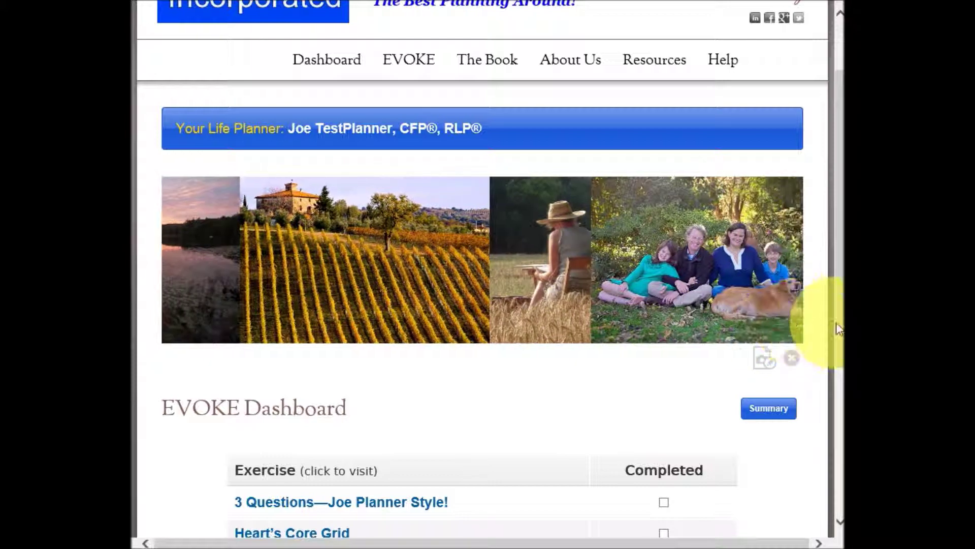
{"action": "left_click_drag", "start_coordinate": [838, 307], "coordinate": [836, 396]}
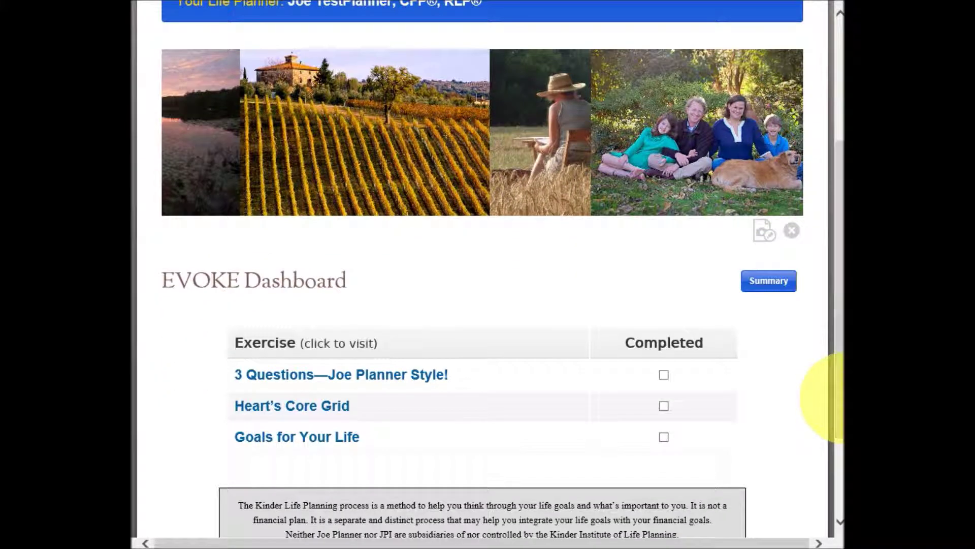
Step: Go through Questions One to Three of the 3 Questions exercise and finish it
{"action": "left_click", "coordinate": [421, 378]}
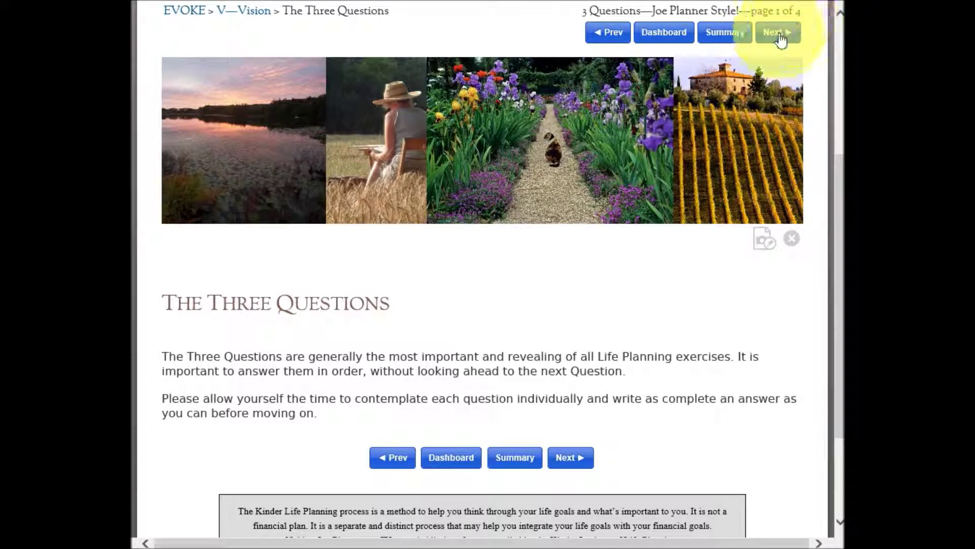
{"action": "left_click", "coordinate": [780, 39]}
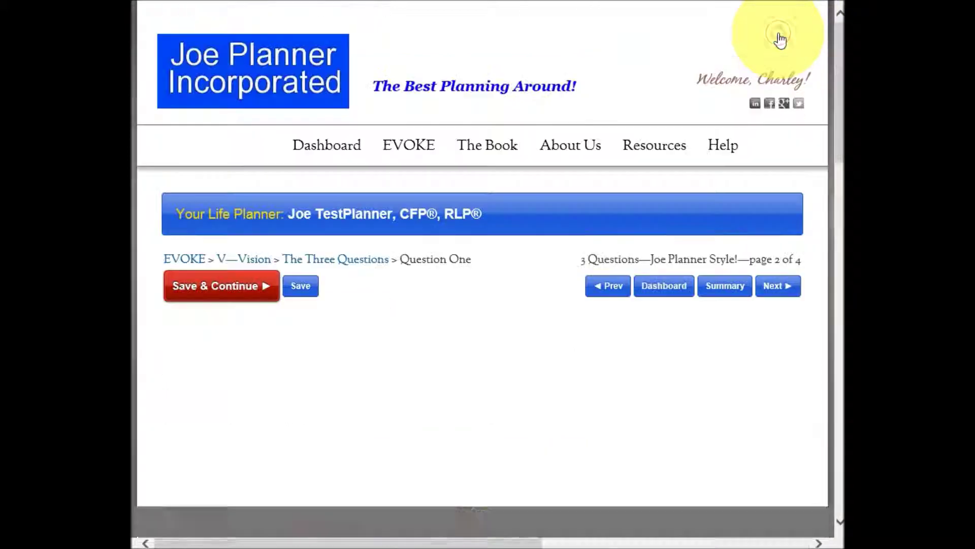
{"action": "left_click_drag", "start_coordinate": [841, 87], "coordinate": [838, 191]}
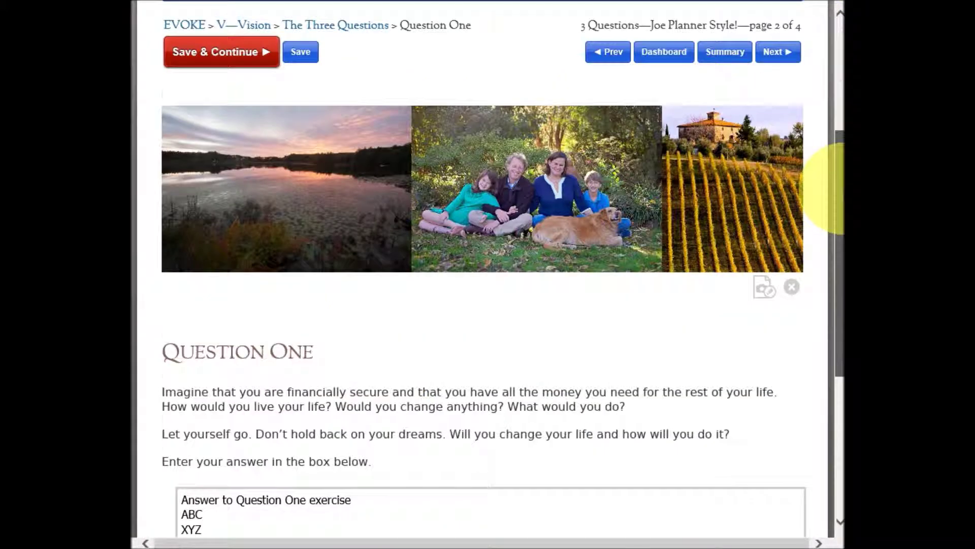
{"action": "left_click", "coordinate": [774, 39]}
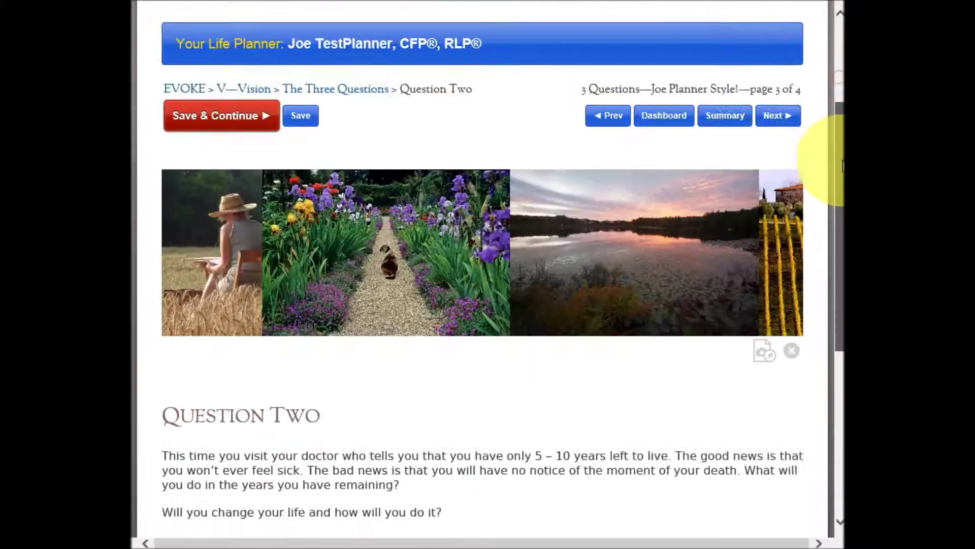
{"action": "left_click_drag", "start_coordinate": [837, 153], "coordinate": [837, 192]}
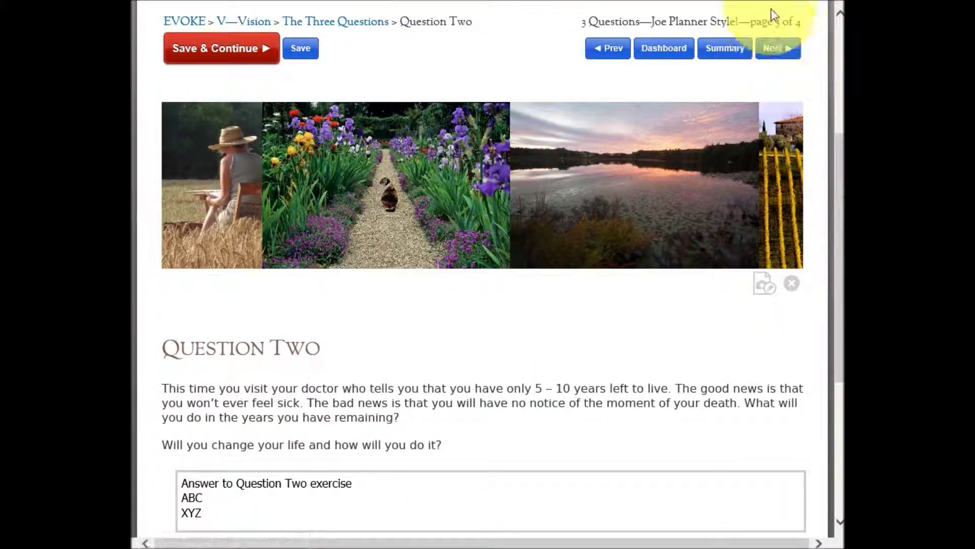
{"action": "left_click", "coordinate": [773, 48]}
{"action": "left_click_drag", "start_coordinate": [837, 163], "coordinate": [837, 200]}
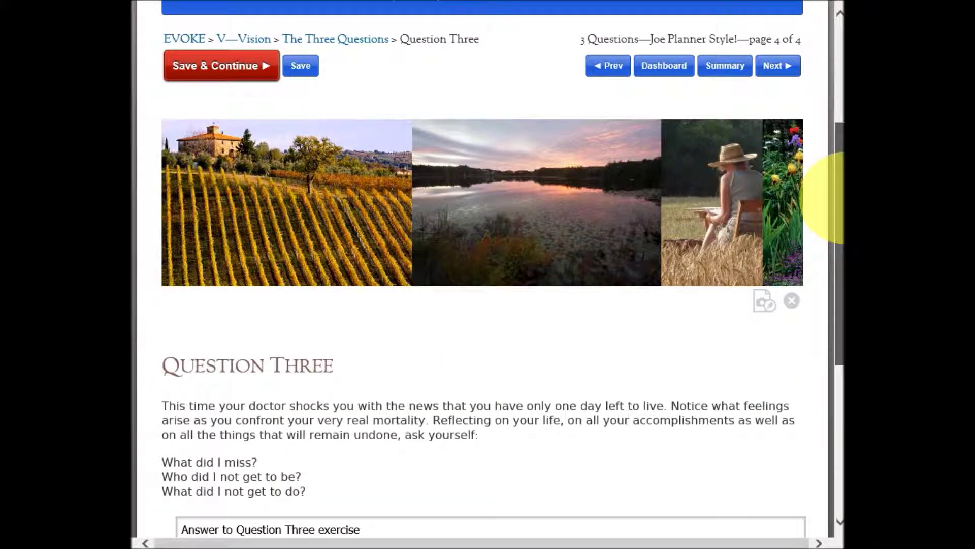
{"action": "left_click", "coordinate": [777, 71]}
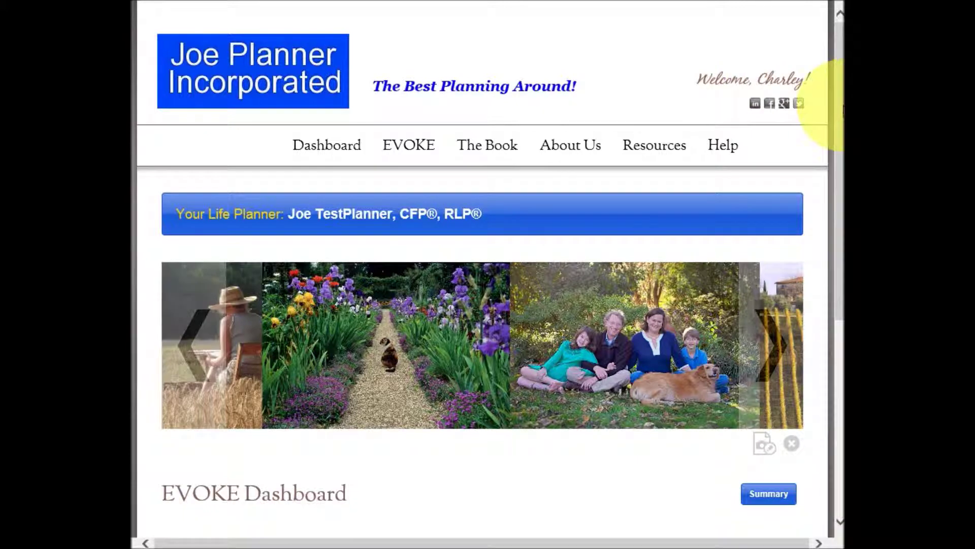
Step: Tick Completed for 3 Questions—Joe Planner Style! and Heart's Core Grid
{"action": "scroll", "coordinate": [838, 173], "scroll_direction": "down", "scroll_amount": 1}
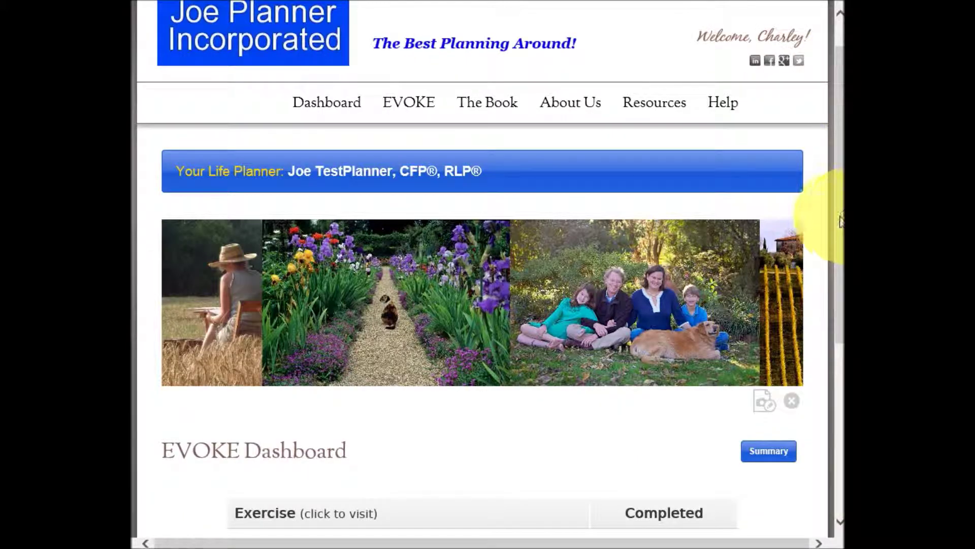
{"action": "scroll", "coordinate": [840, 221], "scroll_direction": "down", "scroll_amount": 5}
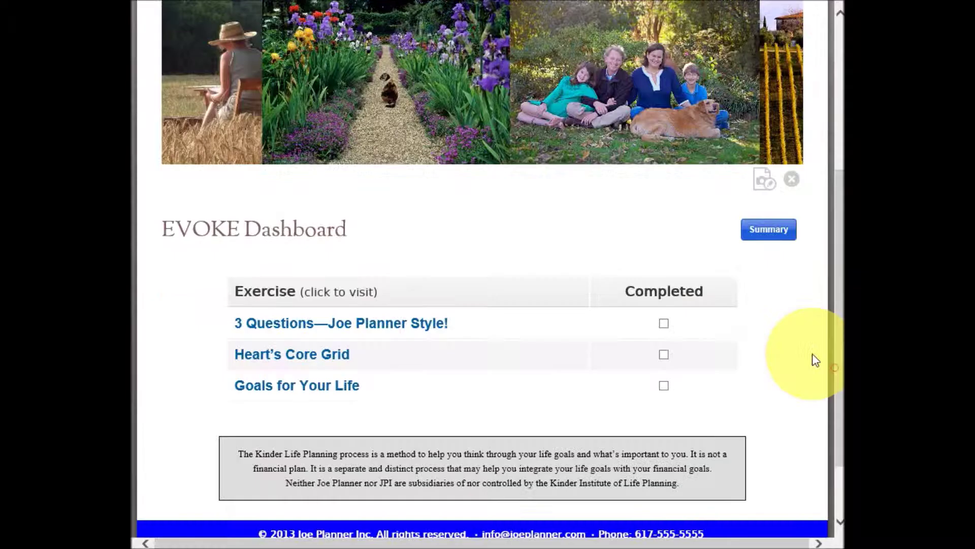
{"action": "left_click", "coordinate": [663, 323]}
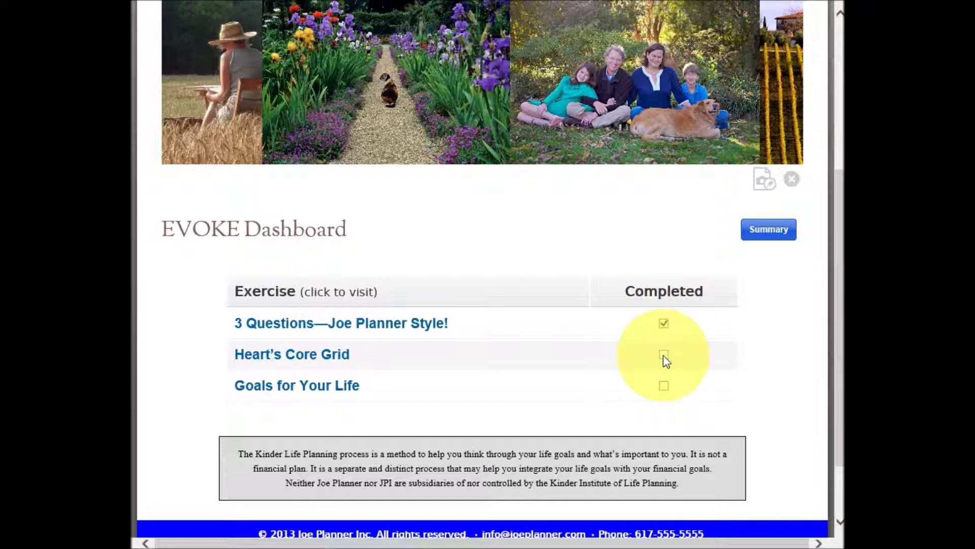
{"action": "left_click", "coordinate": [664, 356]}
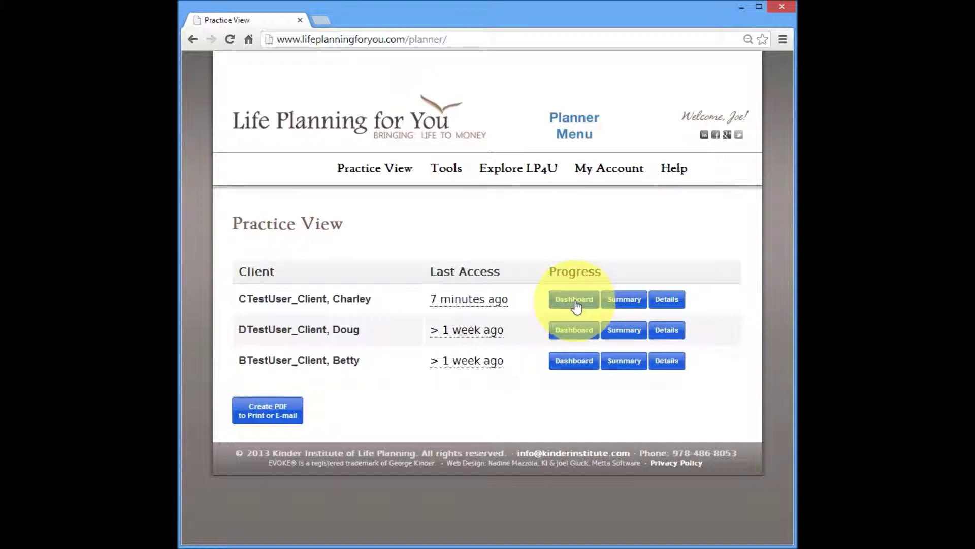
Step: On Charley's dashboard, assign the Ideal Day, Week, Year and Current Day, Week, Year exercises
{"action": "left_click", "coordinate": [575, 302]}
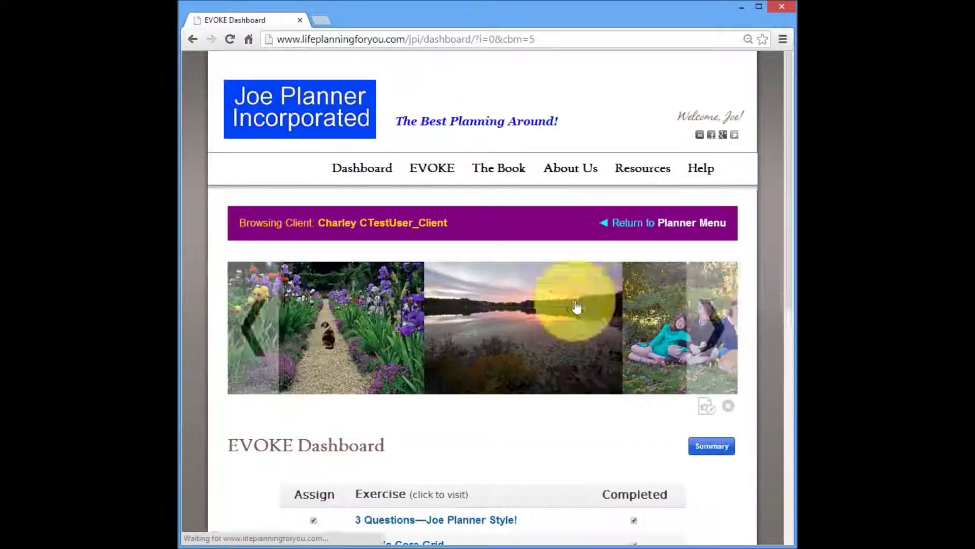
{"action": "left_click_drag", "start_coordinate": [789, 285], "coordinate": [790, 432]}
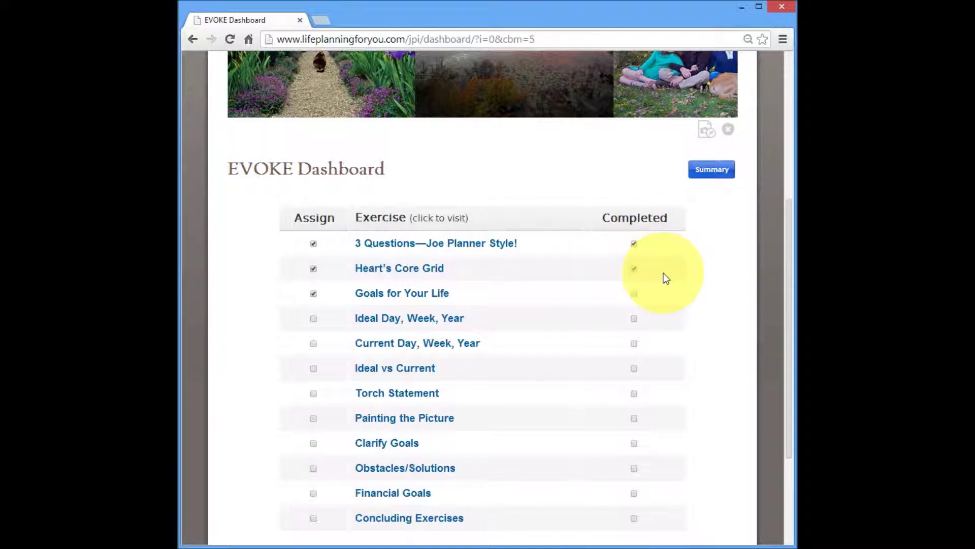
{"action": "left_click", "coordinate": [313, 319]}
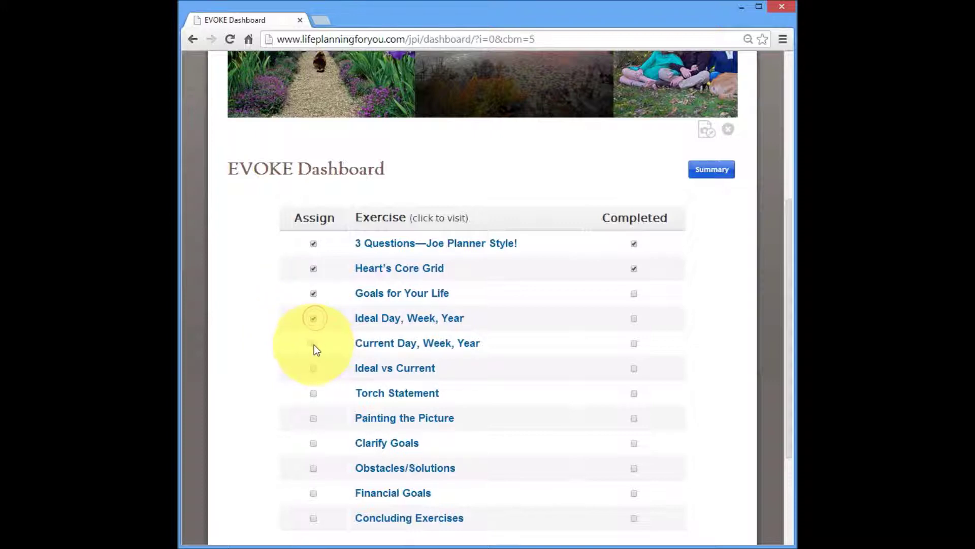
{"action": "left_click", "coordinate": [314, 344]}
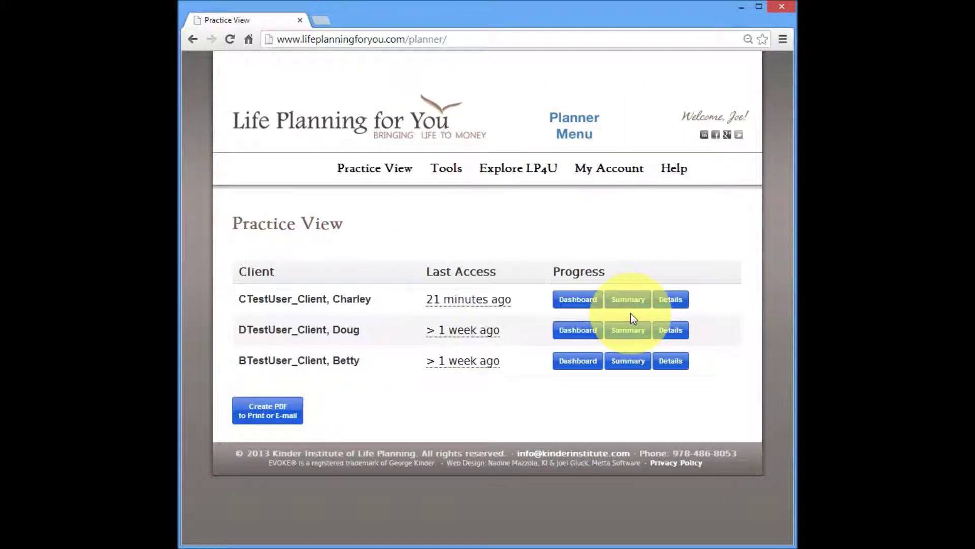
Step: Create a PDF of the first client's EVOKE Summary, set to open when downloaded
{"action": "left_click", "coordinate": [629, 301]}
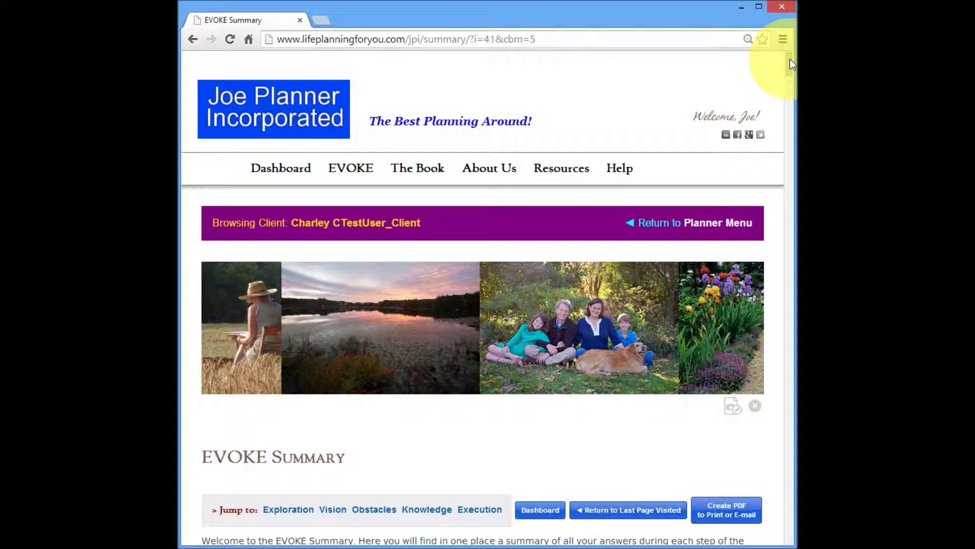
{"action": "left_click_drag", "start_coordinate": [791, 58], "coordinate": [786, 525]}
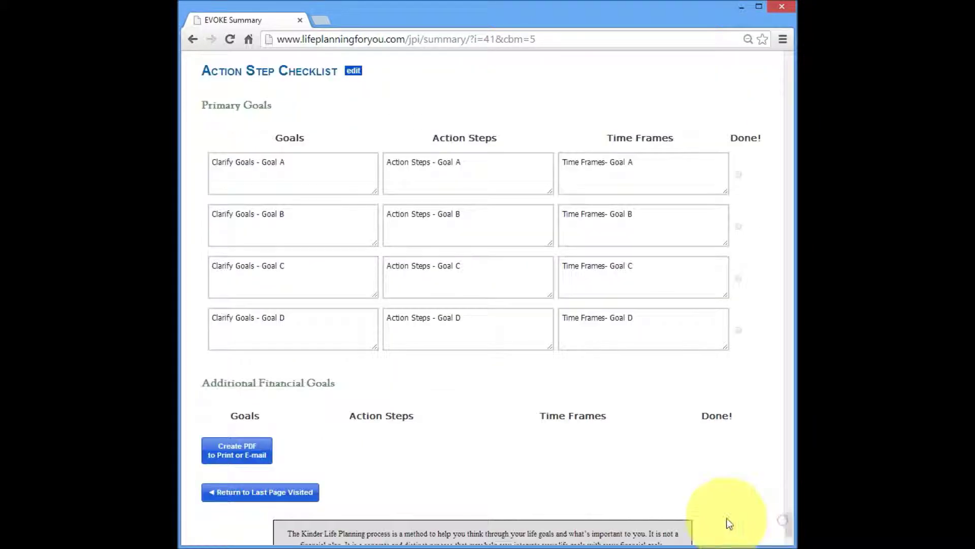
{"action": "left_click", "coordinate": [254, 453]}
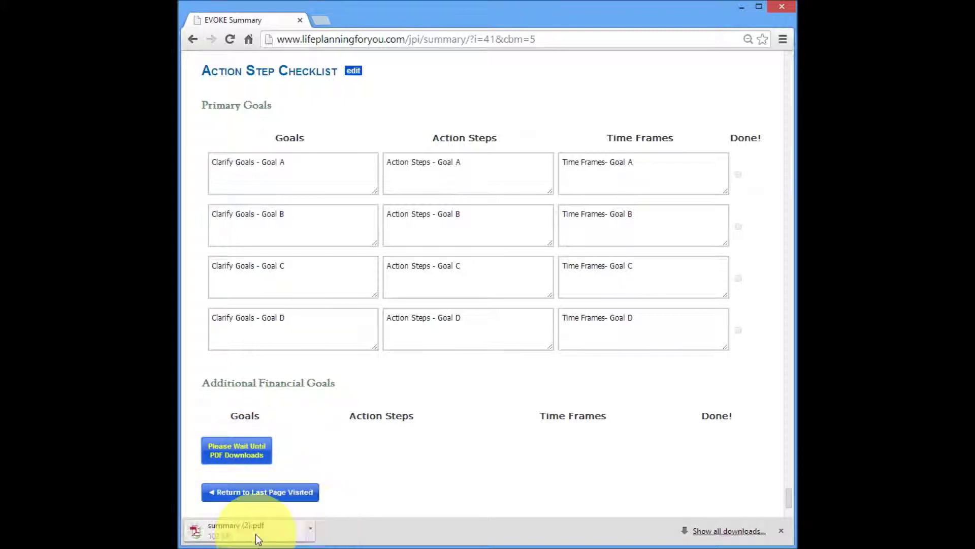
{"action": "left_click", "coordinate": [311, 531]}
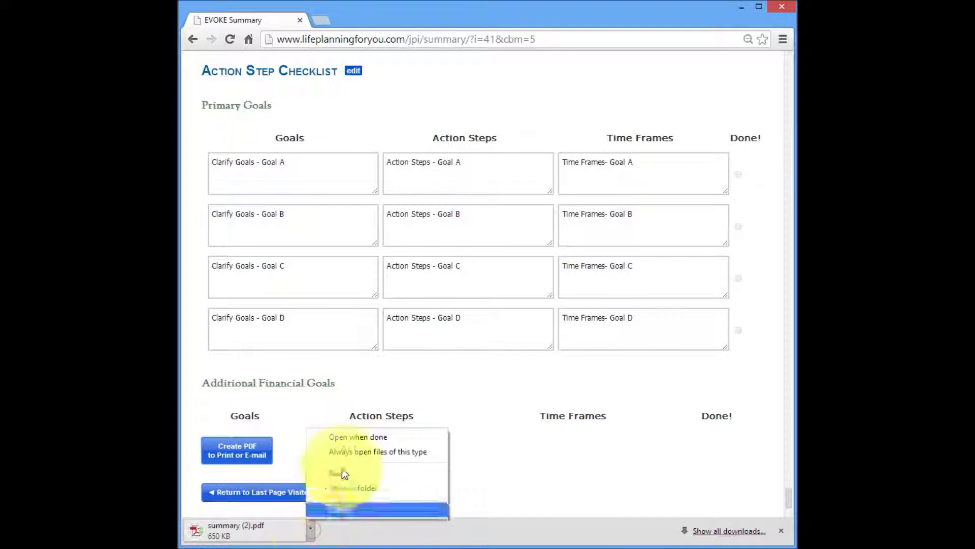
{"action": "left_click", "coordinate": [354, 438]}
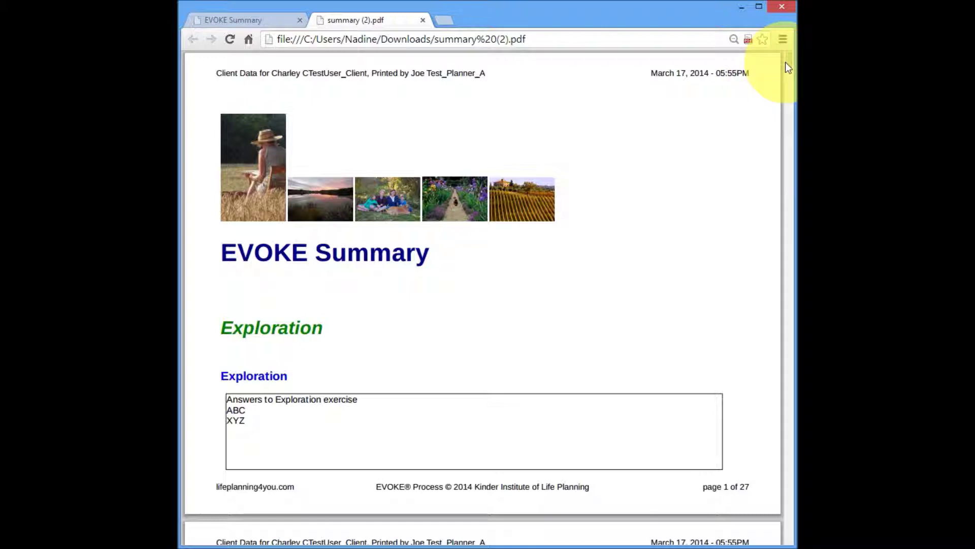
Step: Scroll through the 27-page summary (2).pdf in Chrome's PDF viewer
{"action": "mouse_move", "coordinate": [785, 62]}
{"action": "left_mouse_down"}
{"action": "mouse_move", "coordinate": [793, 162]}
{"action": "mouse_move", "coordinate": [778, 57]}
{"action": "left_mouse_up"}
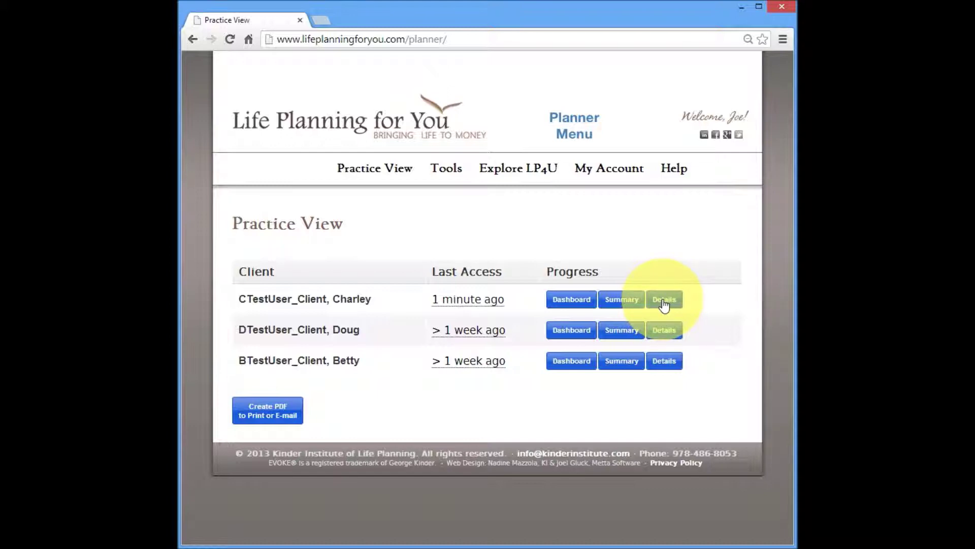
Step: Open the first client's Details and browse the EVOKE process menu
{"action": "left_click", "coordinate": [664, 300]}
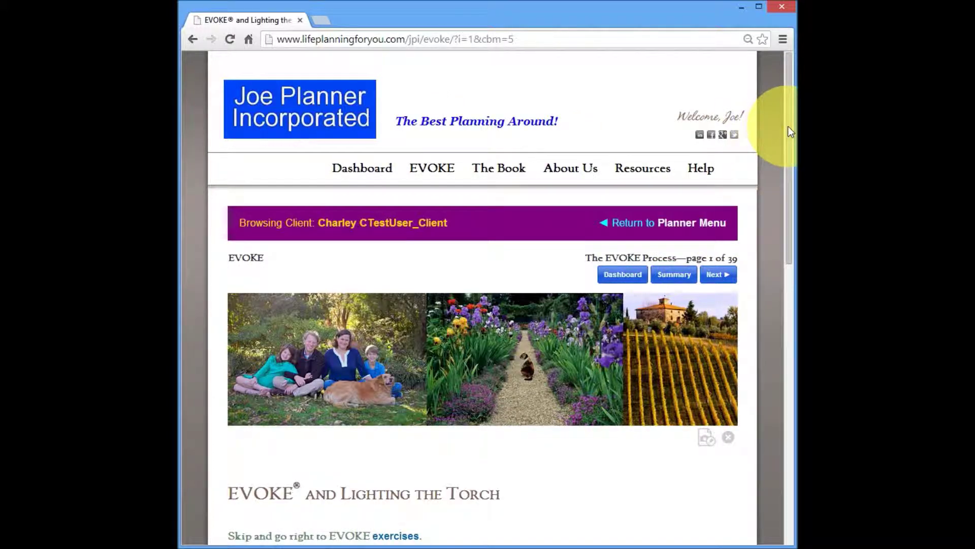
{"action": "left_click_drag", "start_coordinate": [788, 127], "coordinate": [790, 152]}
{"action": "mouse_move", "coordinate": [437, 117]}
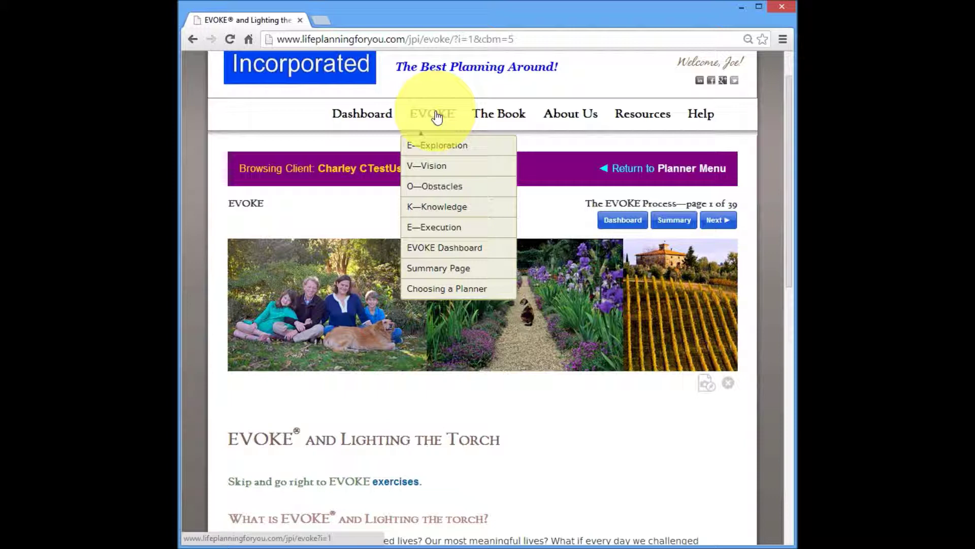
{"action": "mouse_move", "coordinate": [436, 169]}
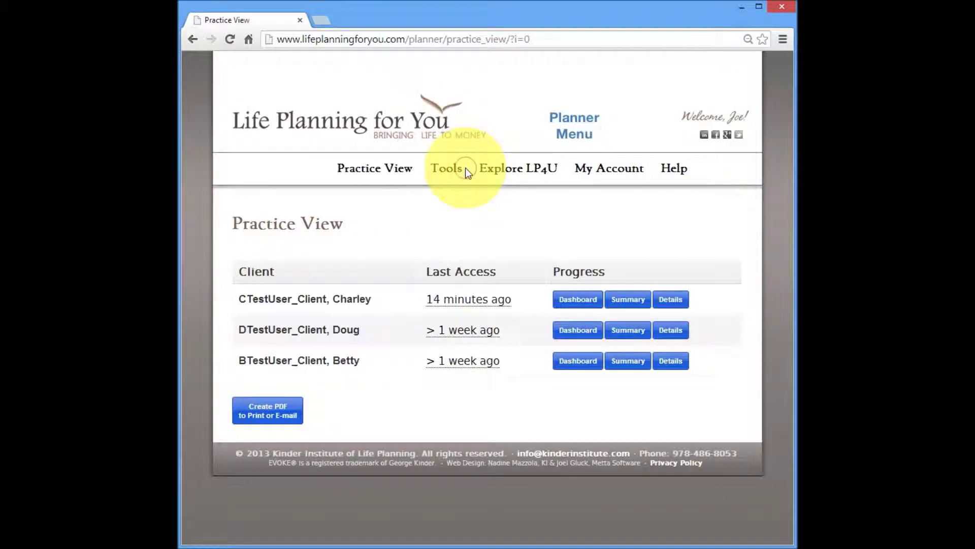
Step: Choose Office View from the Tools menu in the nav bar
{"action": "mouse_move", "coordinate": [460, 172]}
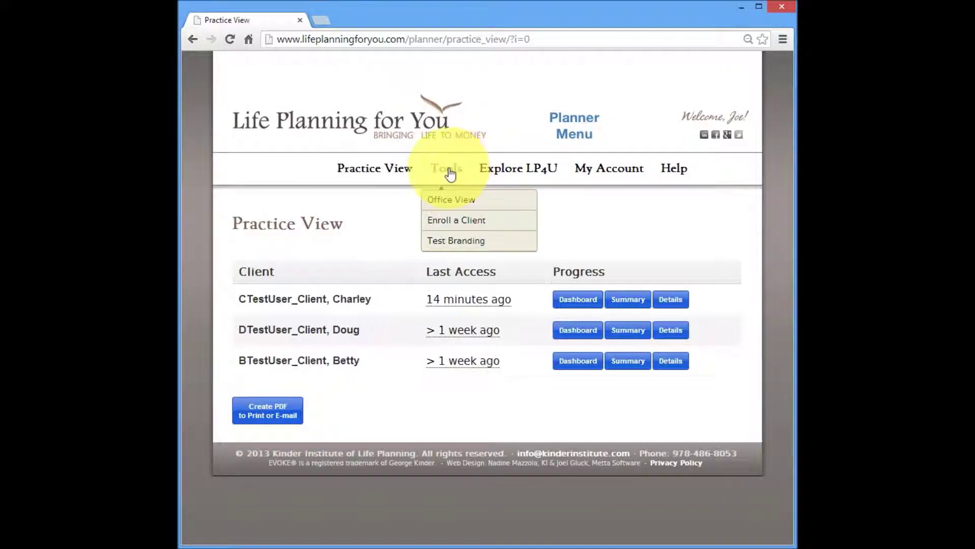
{"action": "left_click", "coordinate": [446, 206]}
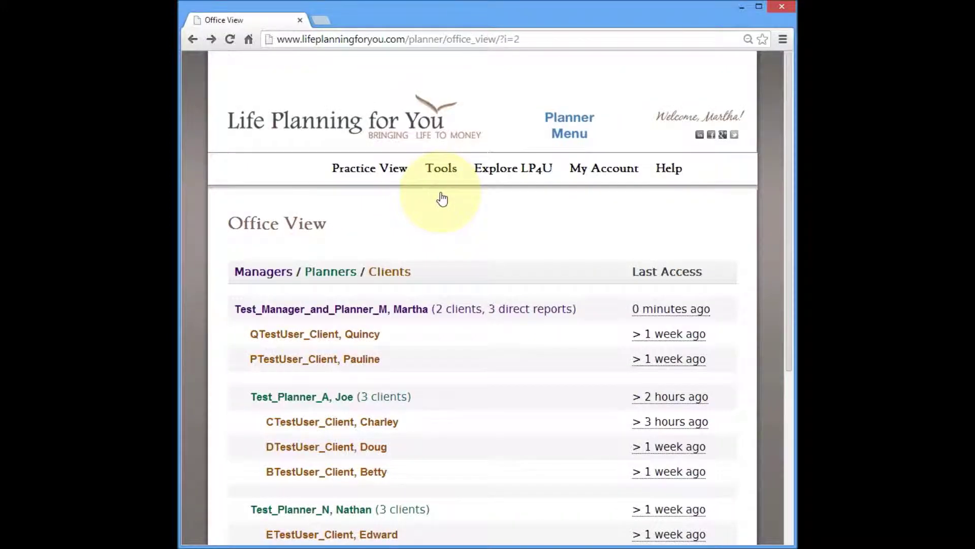
Step: Open the Enroll a New Client form and keep Joe Planner Incorporated as its brand/access code
{"action": "mouse_move", "coordinate": [447, 169]}
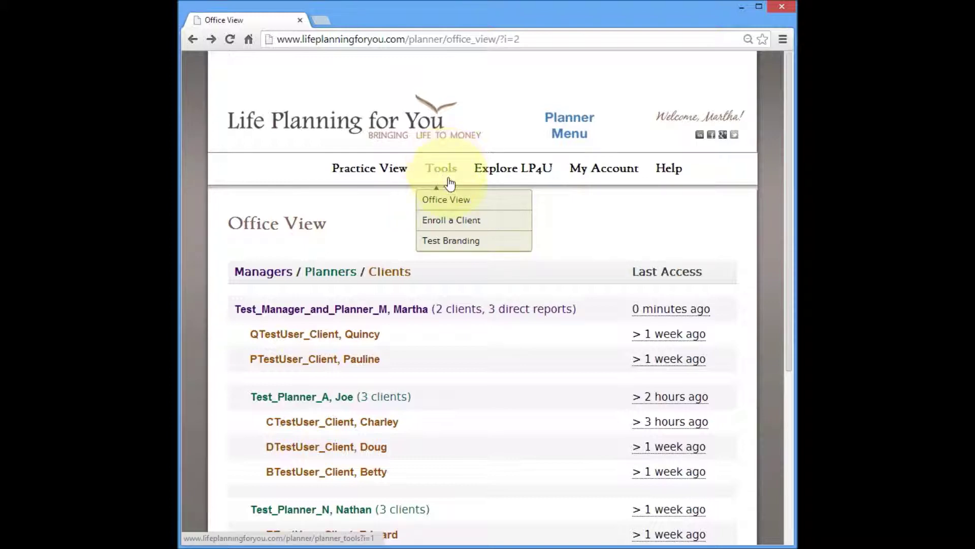
{"action": "left_click", "coordinate": [452, 220]}
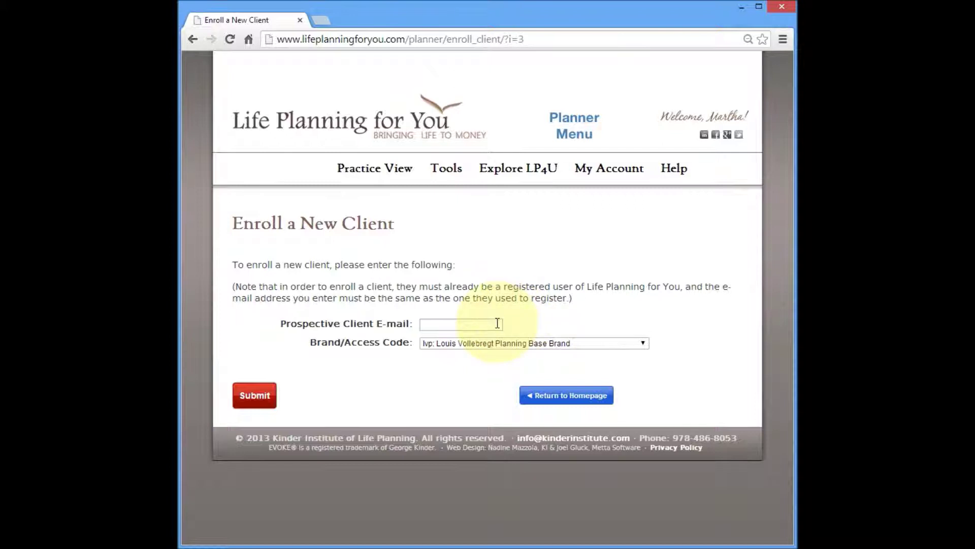
{"action": "left_click", "coordinate": [644, 345]}
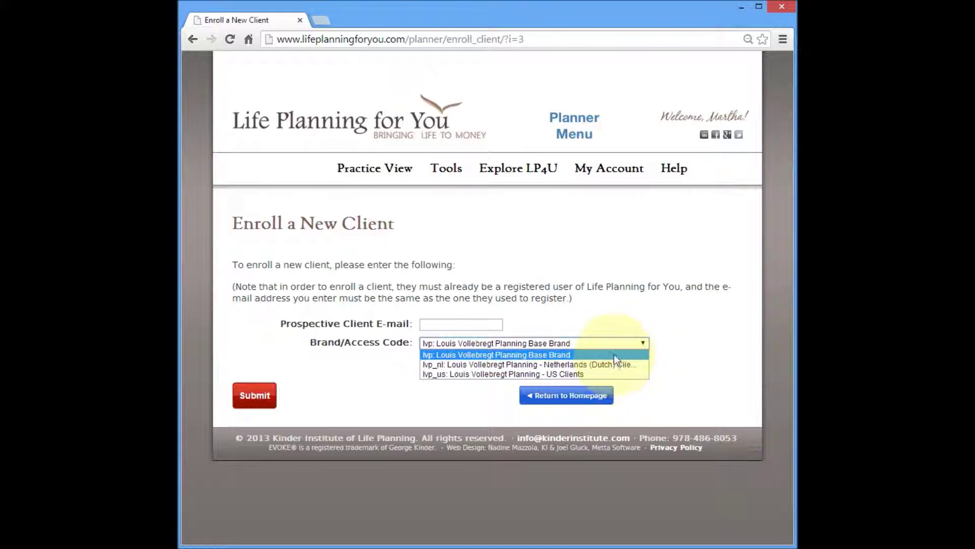
{"action": "left_click", "coordinate": [614, 354]}
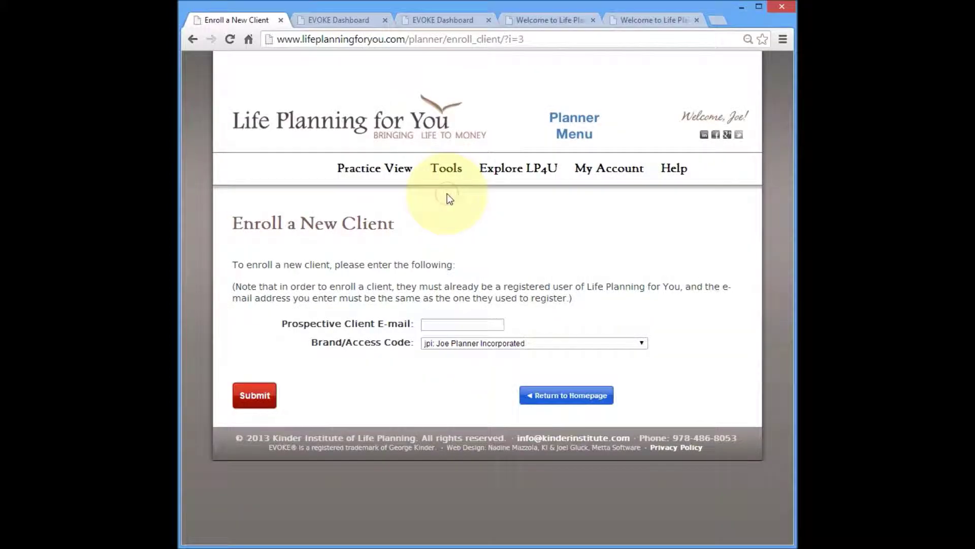
Step: Preview the EVOKE Dashboard under the jpi test brand and scroll back to the page top
{"action": "mouse_move", "coordinate": [446, 171]}
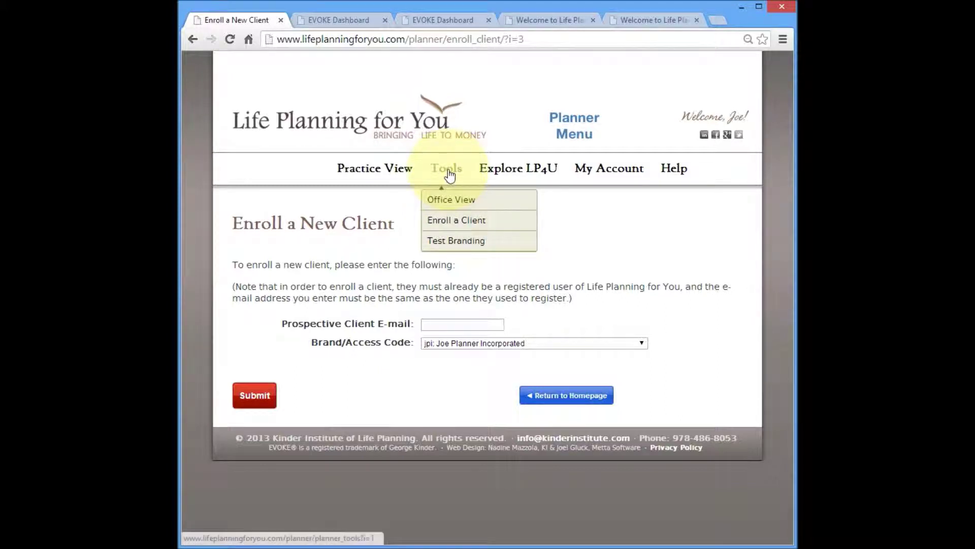
{"action": "left_click", "coordinate": [457, 241]}
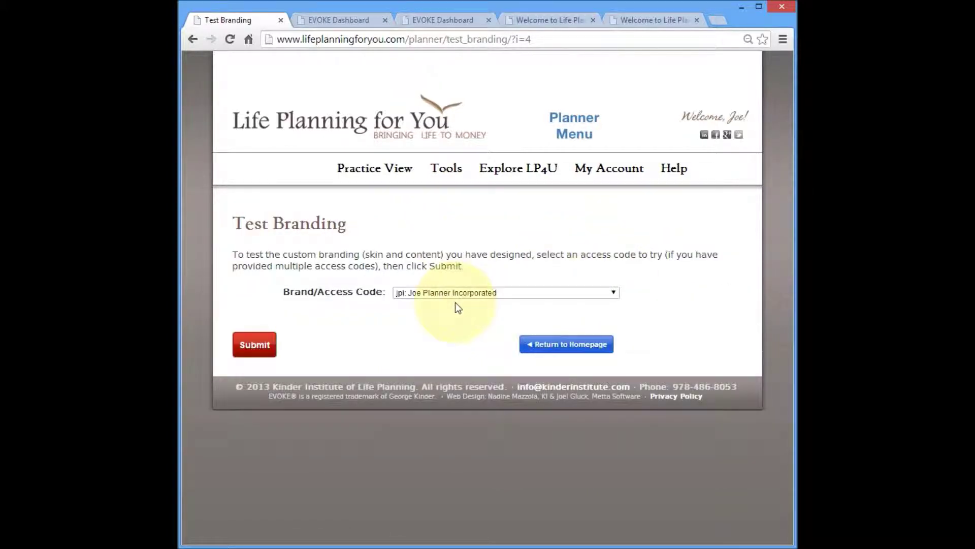
{"action": "left_click", "coordinate": [258, 346]}
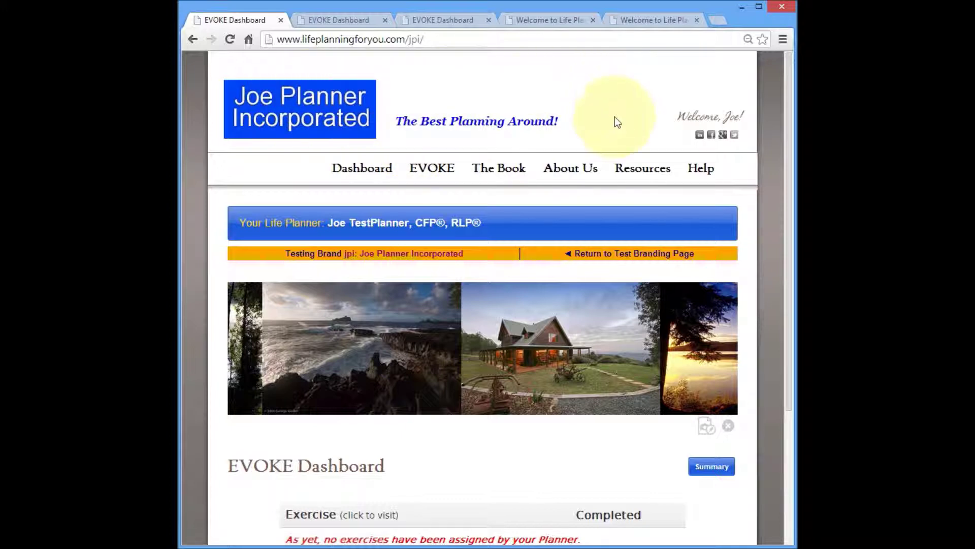
{"action": "left_click", "coordinate": [707, 128]}
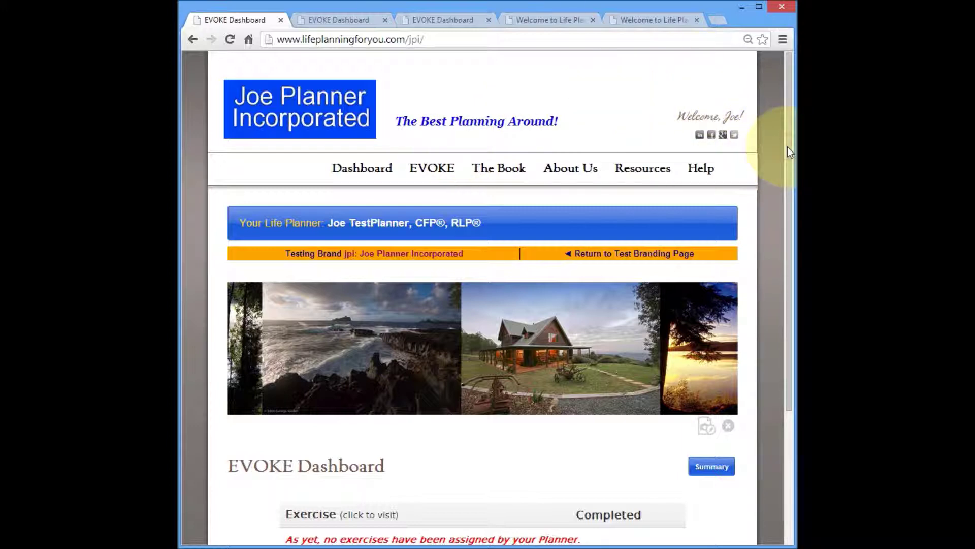
{"action": "left_click_drag", "start_coordinate": [787, 148], "coordinate": [788, 272]}
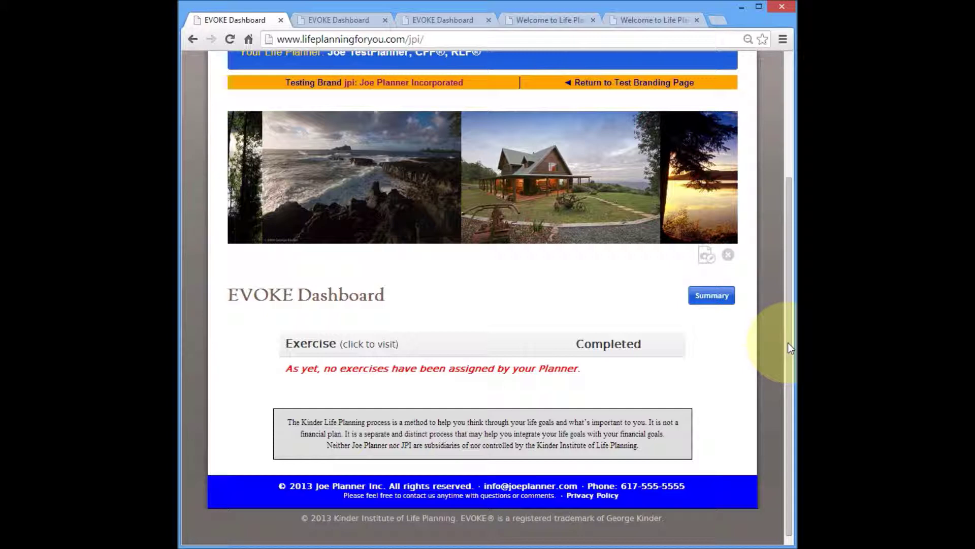
{"action": "left_click_drag", "start_coordinate": [788, 343], "coordinate": [785, 239]}
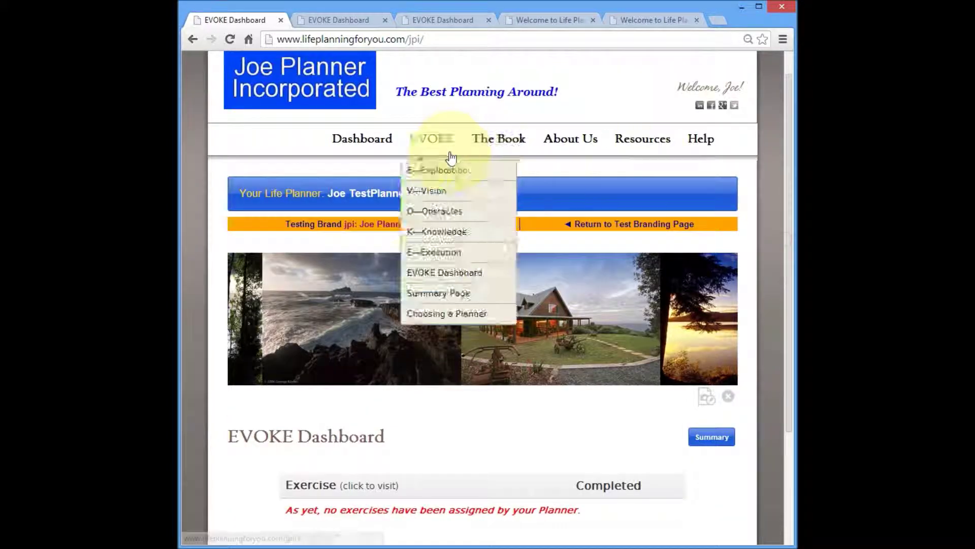
Step: View the Your Life Planner profile page, then go back to the EVOKE Dashboard
{"action": "left_click", "coordinate": [358, 198]}
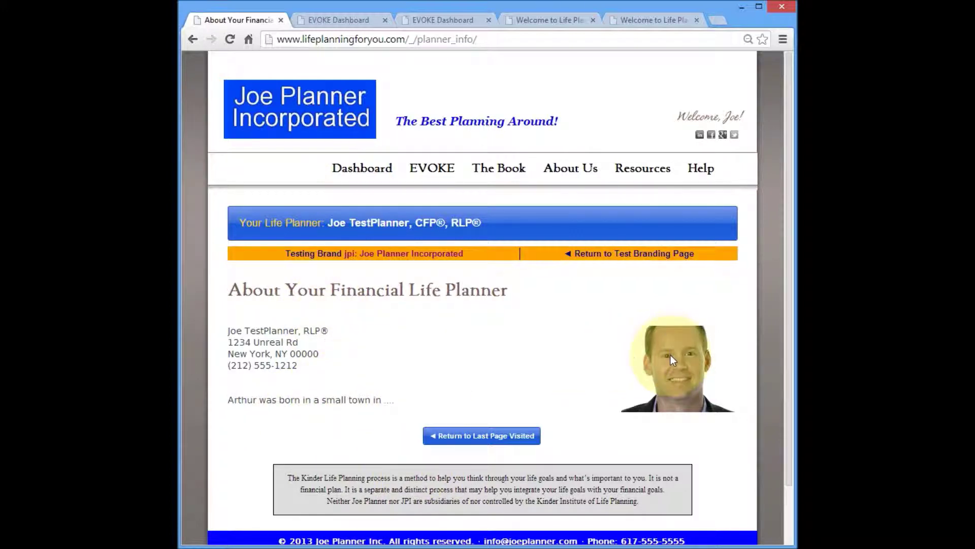
{"action": "key", "text": "alt+Left"}
{"action": "mouse_move", "coordinate": [439, 169]}
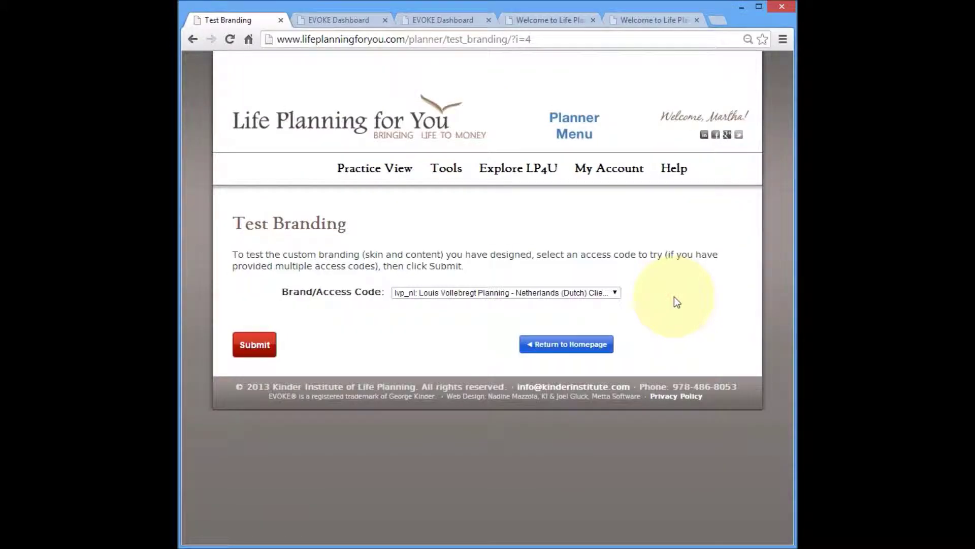
Step: Preview the site under the lvp Planning Base Brand, then return to the Test Branding page
{"action": "left_click", "coordinate": [615, 293]}
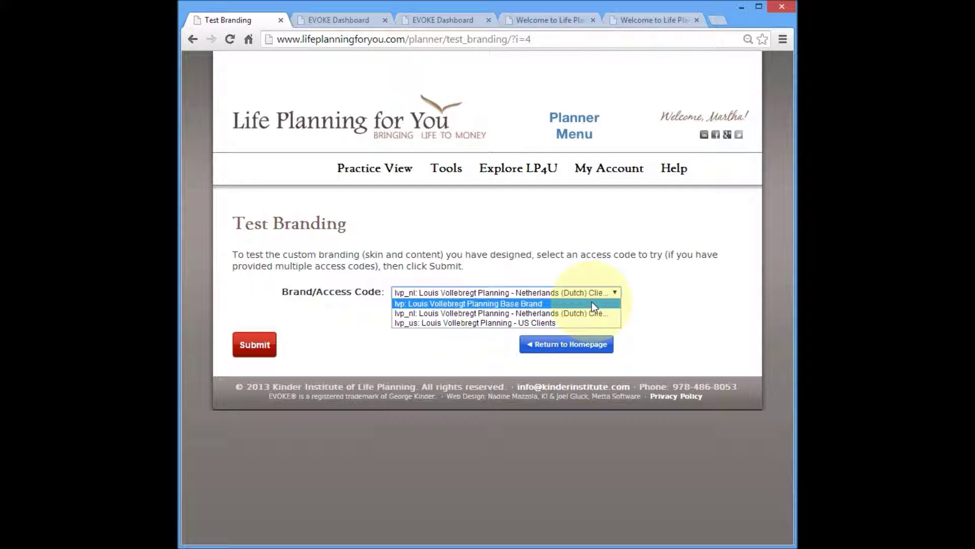
{"action": "left_click", "coordinate": [592, 303]}
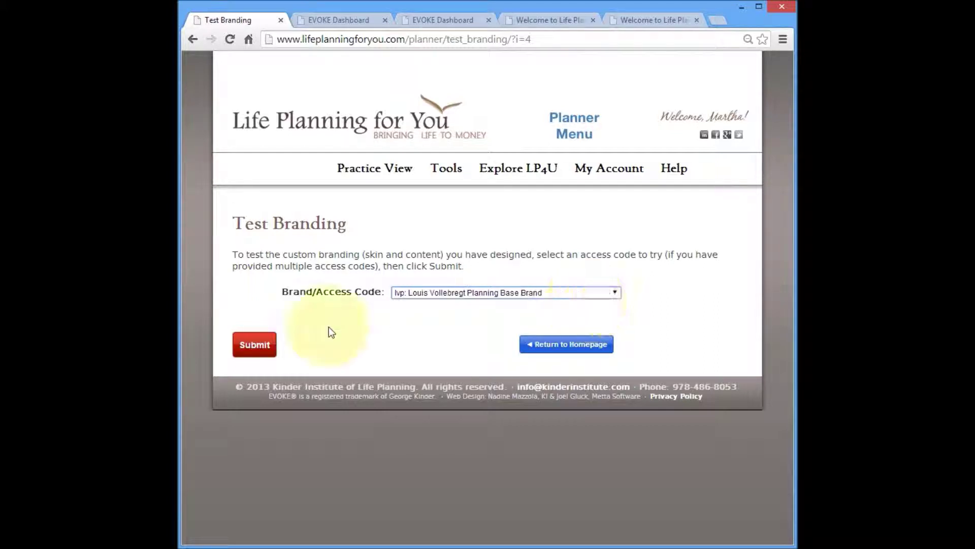
{"action": "left_click", "coordinate": [268, 348]}
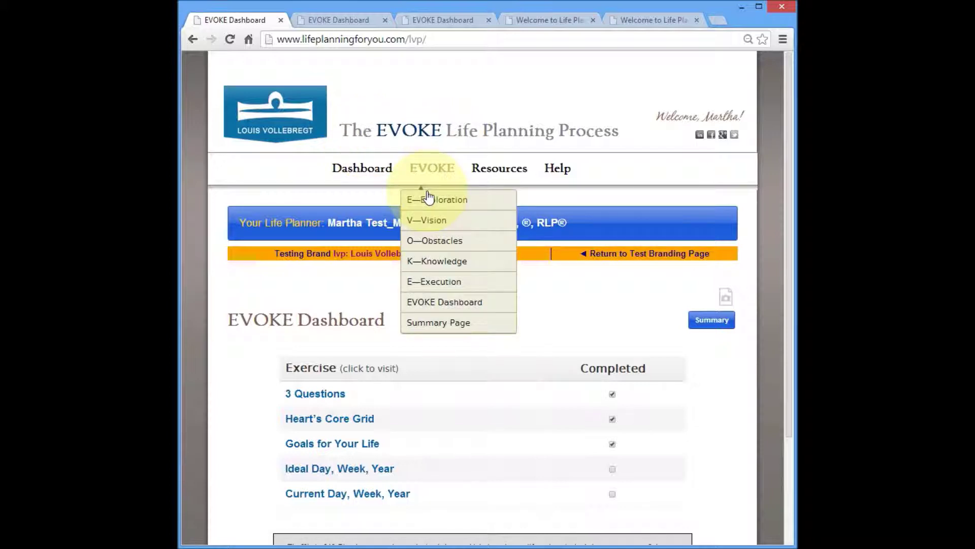
{"action": "left_click", "coordinate": [660, 253]}
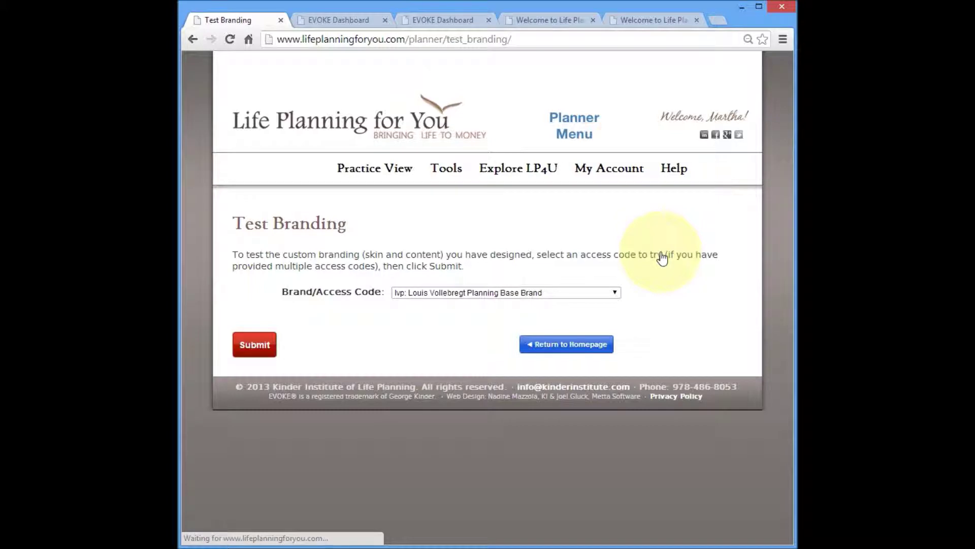
Step: Preview the Dutch lvp_nl brand's welcome page, scrolling through it, then return to Test Branding
{"action": "left_click", "coordinate": [615, 294]}
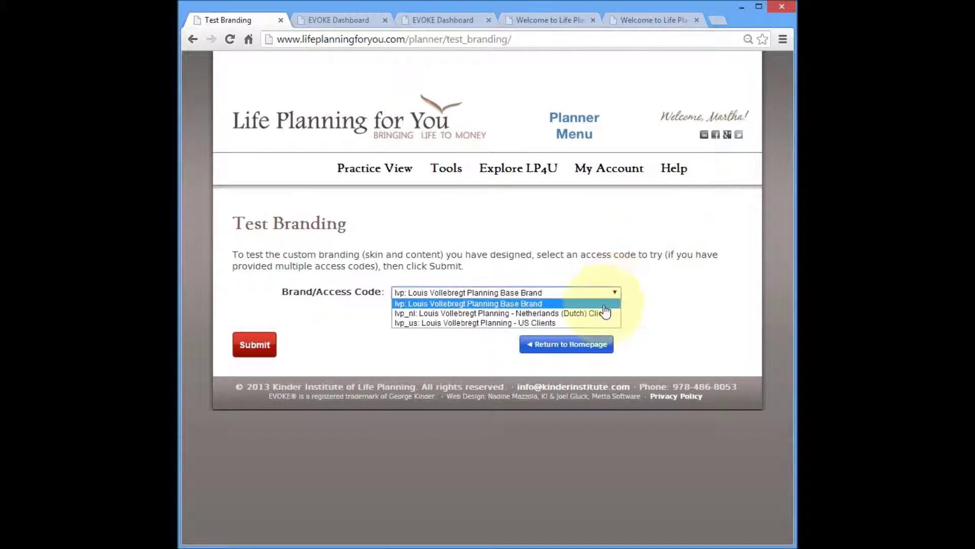
{"action": "left_click", "coordinate": [600, 316]}
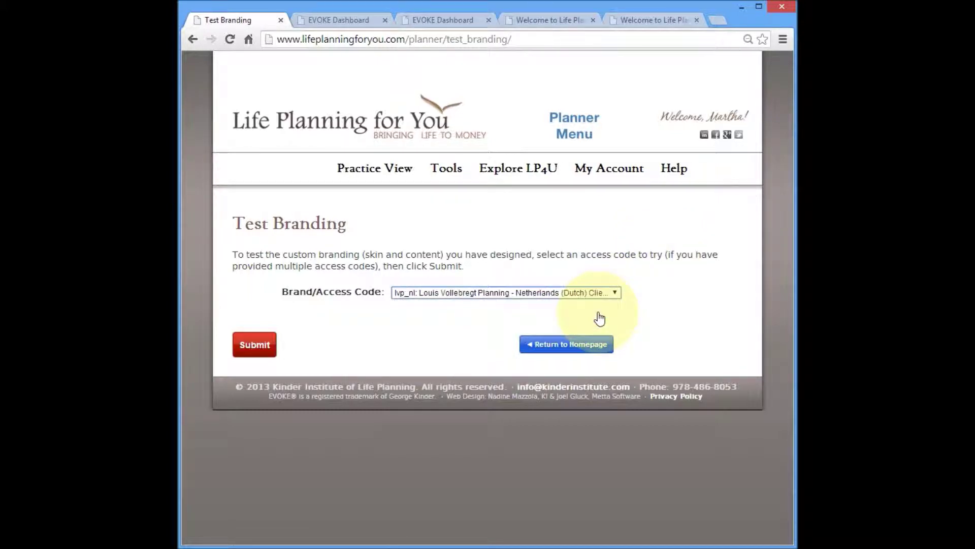
{"action": "left_click", "coordinate": [262, 350]}
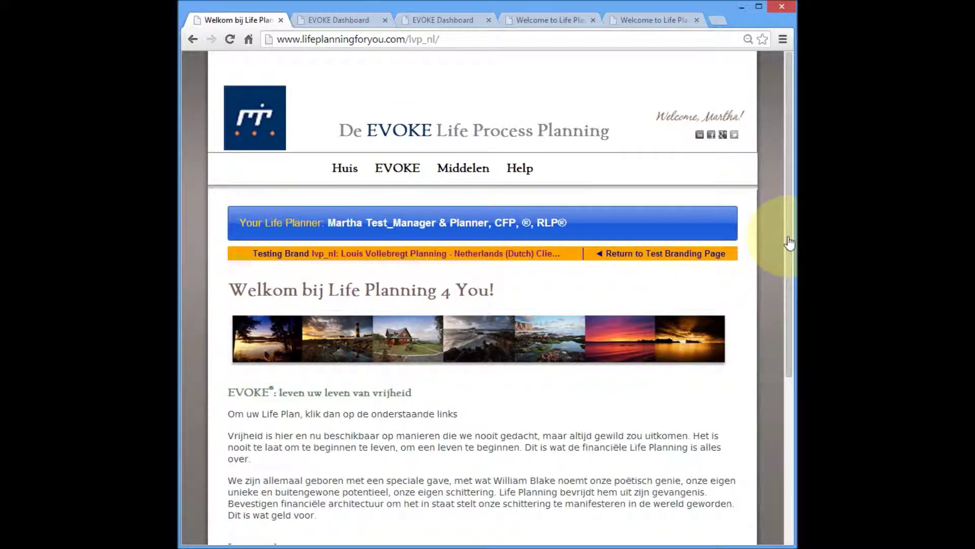
{"action": "left_click_drag", "start_coordinate": [789, 245], "coordinate": [789, 312]}
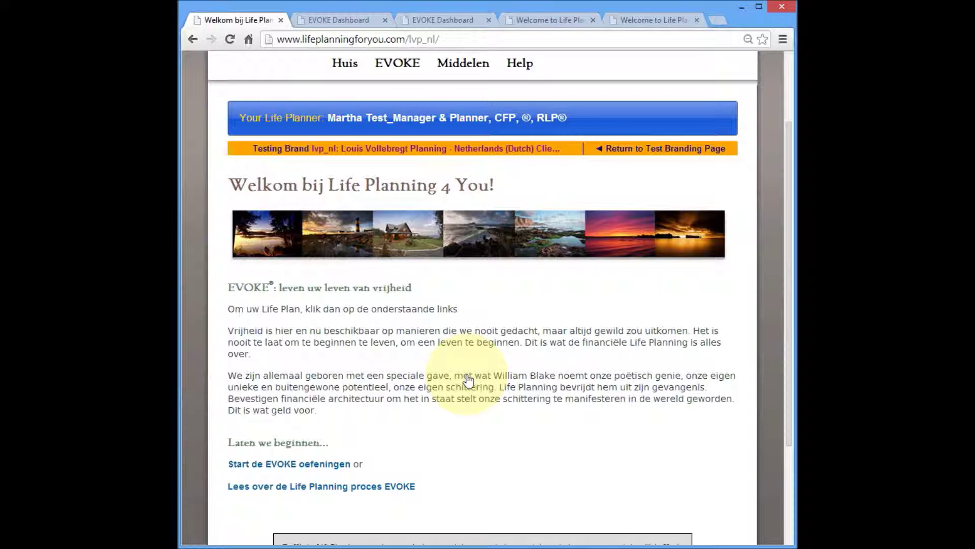
{"action": "left_click_drag", "start_coordinate": [788, 298], "coordinate": [791, 231]}
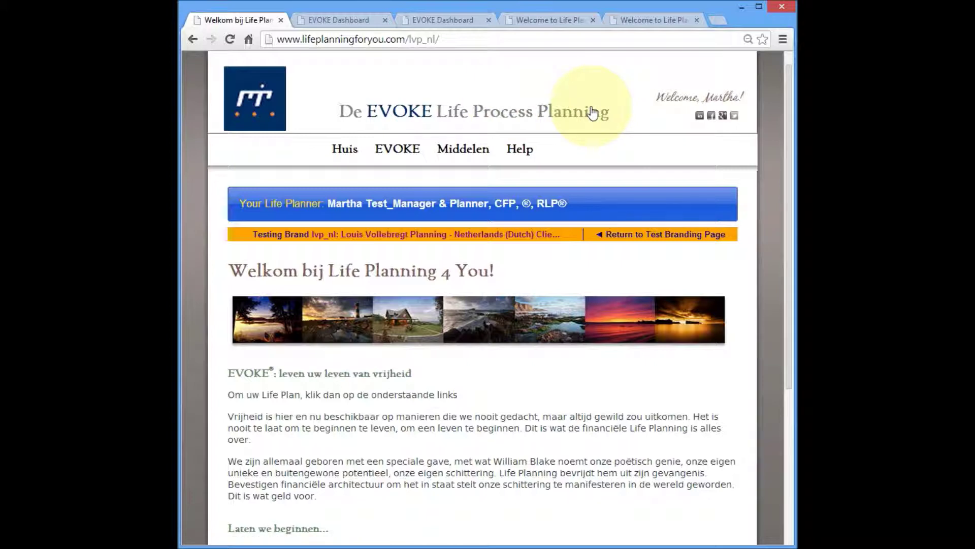
{"action": "left_click", "coordinate": [667, 235]}
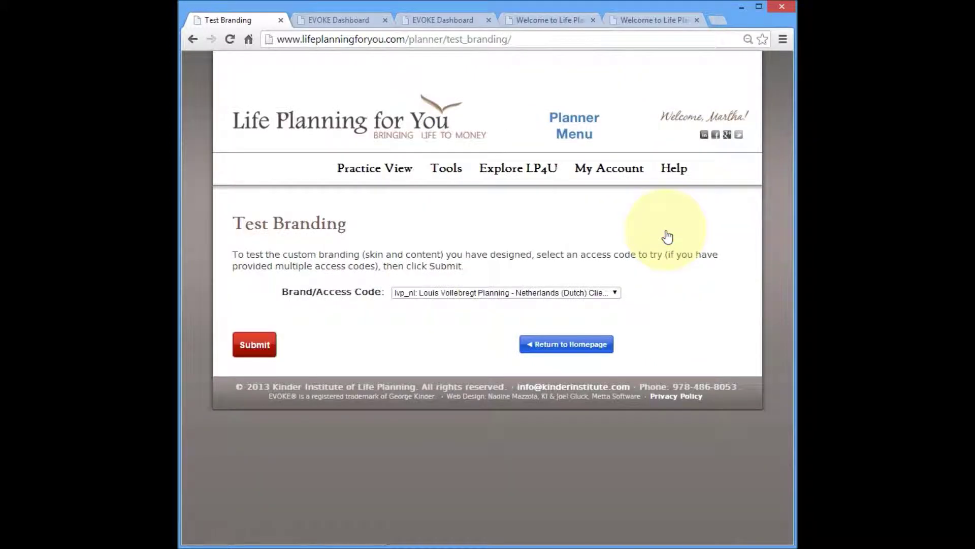
Step: Review the brand/access code list, then open the public LP4U site in Explore LP4U mode
{"action": "scroll", "coordinate": [616, 294], "scroll_direction": "down", "scroll_amount": 1}
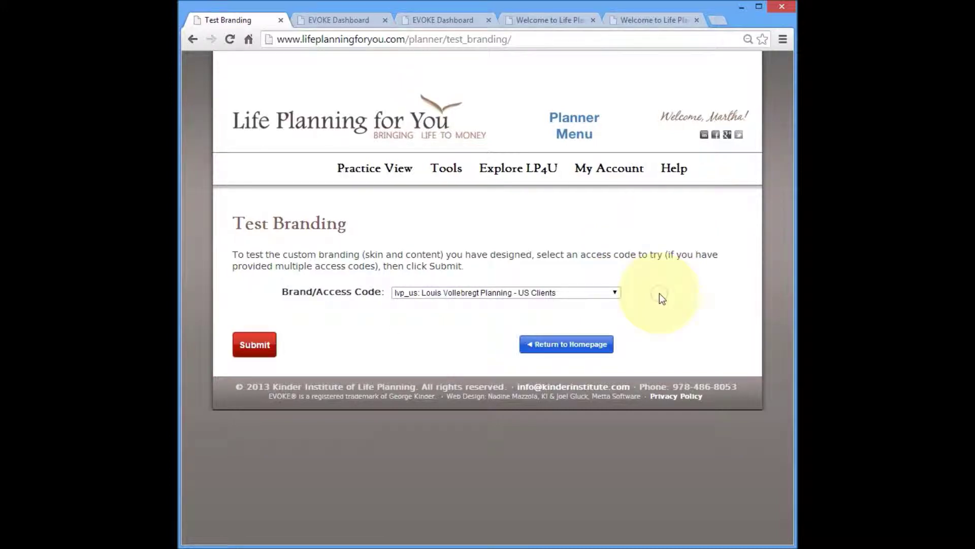
{"action": "left_click", "coordinate": [616, 295]}
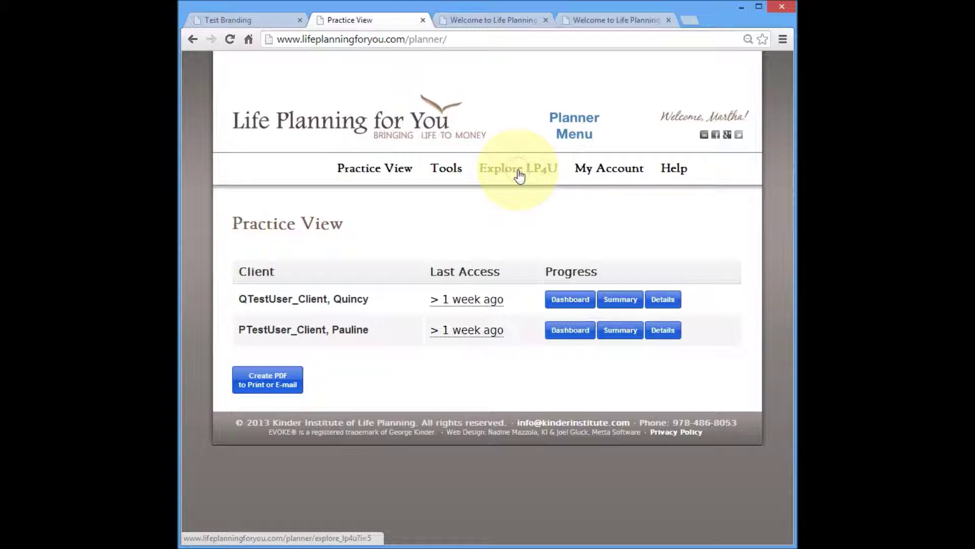
{"action": "left_click", "coordinate": [519, 171]}
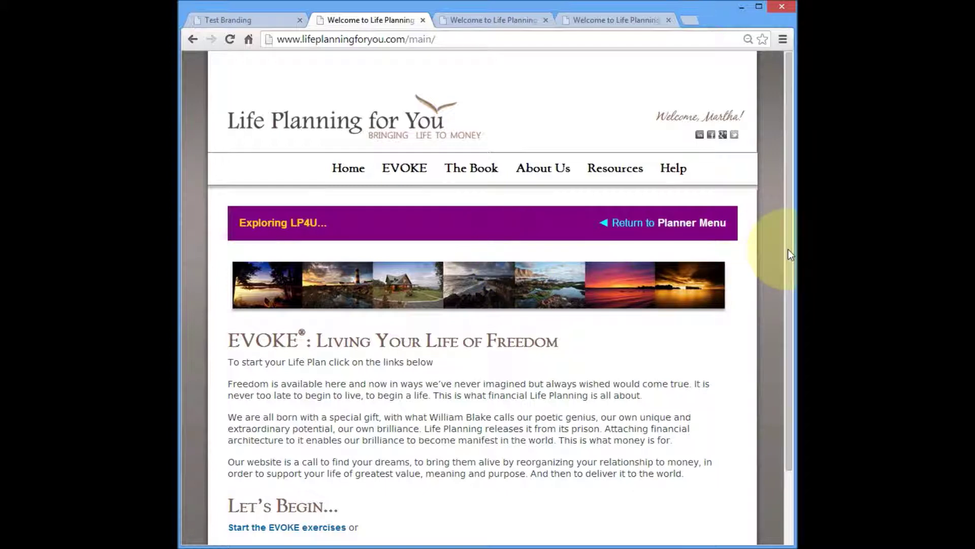
{"action": "left_click_drag", "start_coordinate": [788, 249], "coordinate": [790, 325]}
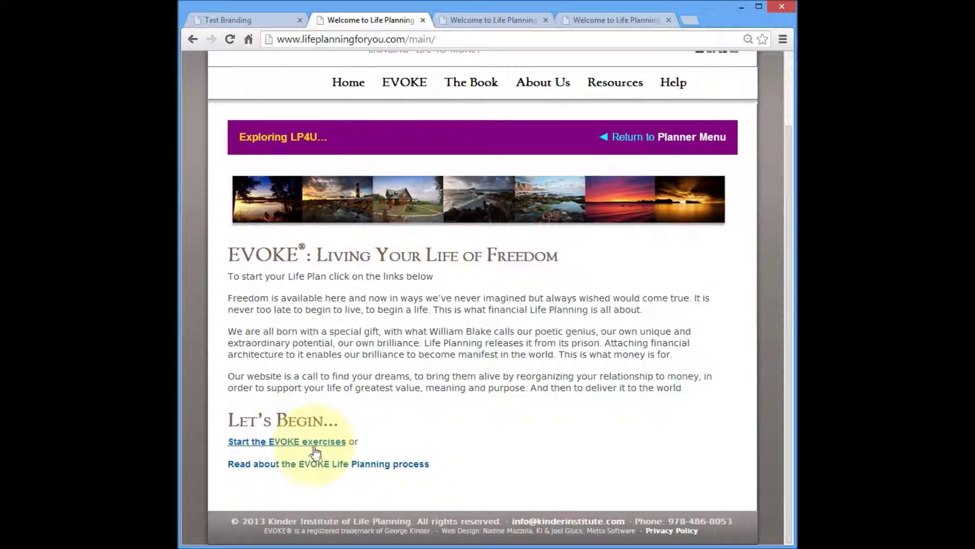
{"action": "left_click", "coordinate": [319, 464]}
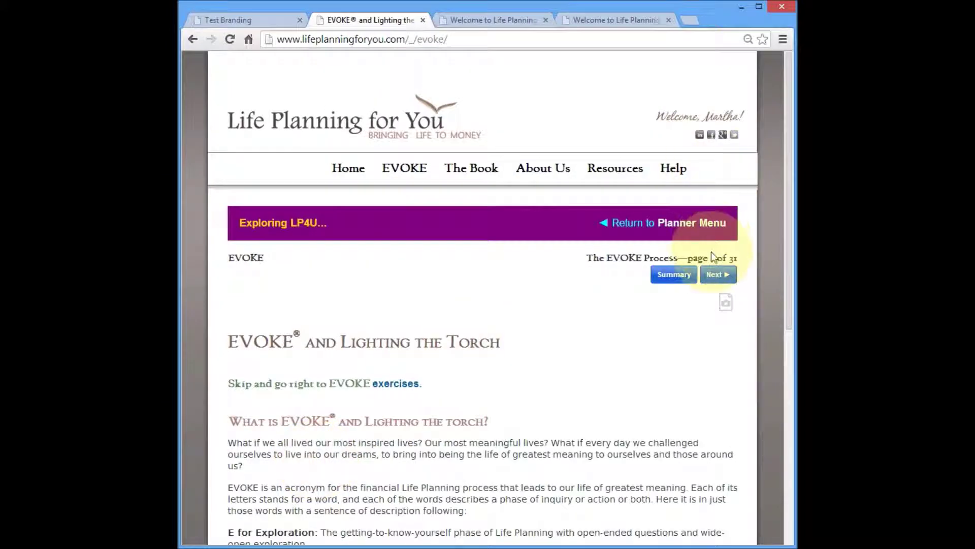
{"action": "left_click", "coordinate": [720, 277]}
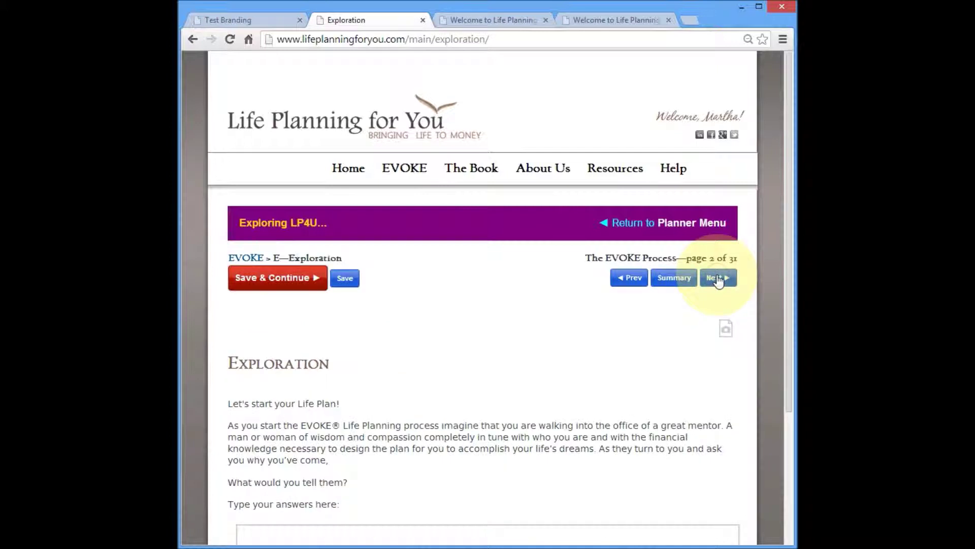
{"action": "left_click", "coordinate": [718, 279]}
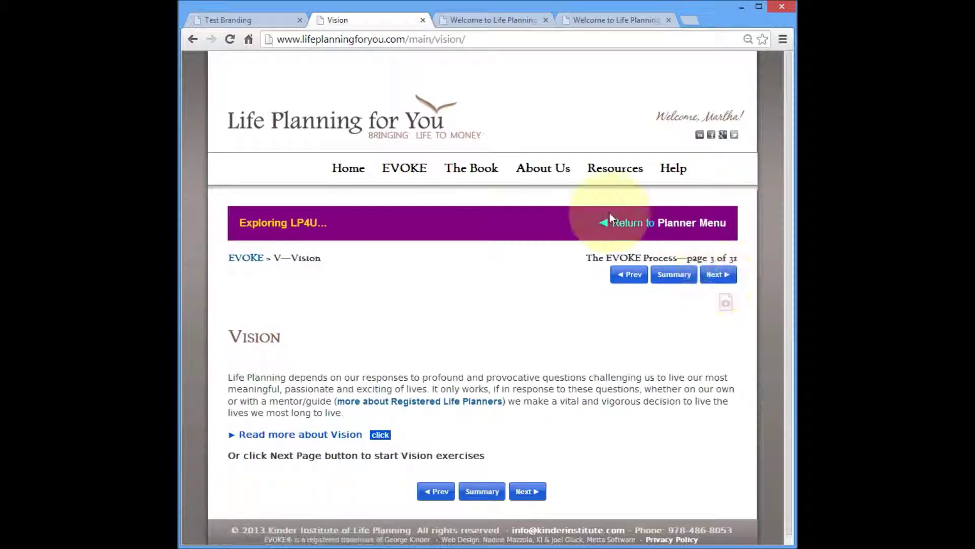
{"action": "mouse_move", "coordinate": [399, 172]}
{"action": "mouse_move", "coordinate": [420, 244]}
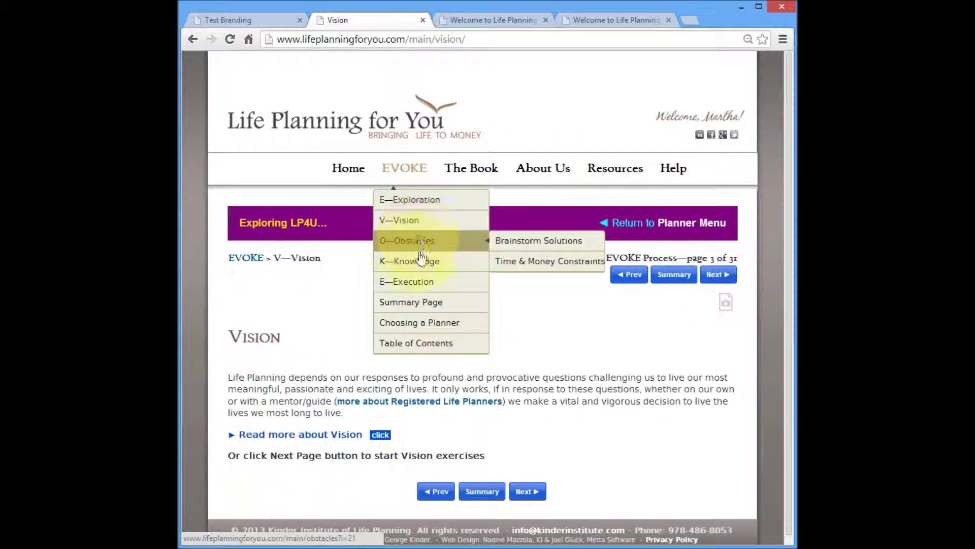
{"action": "mouse_move", "coordinate": [427, 288]}
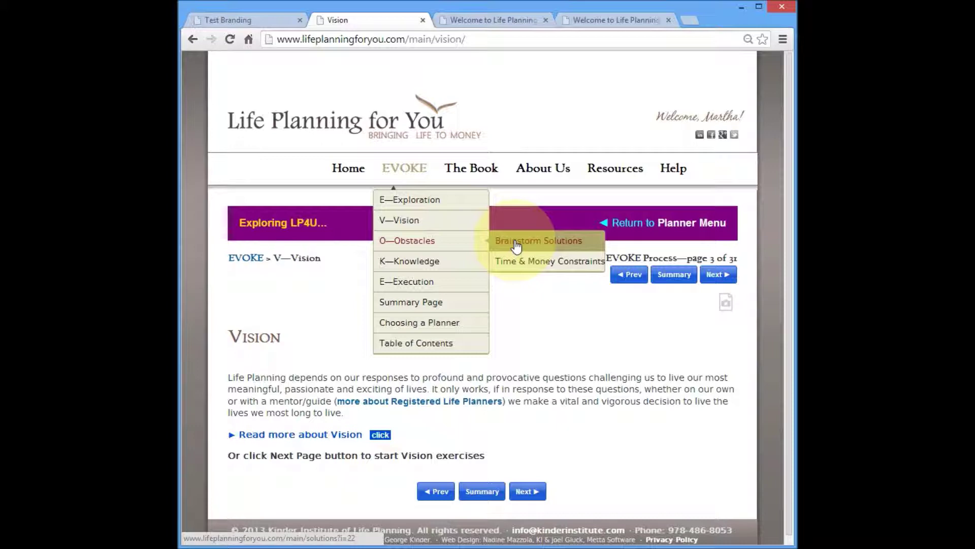
{"action": "left_click", "coordinate": [687, 225]}
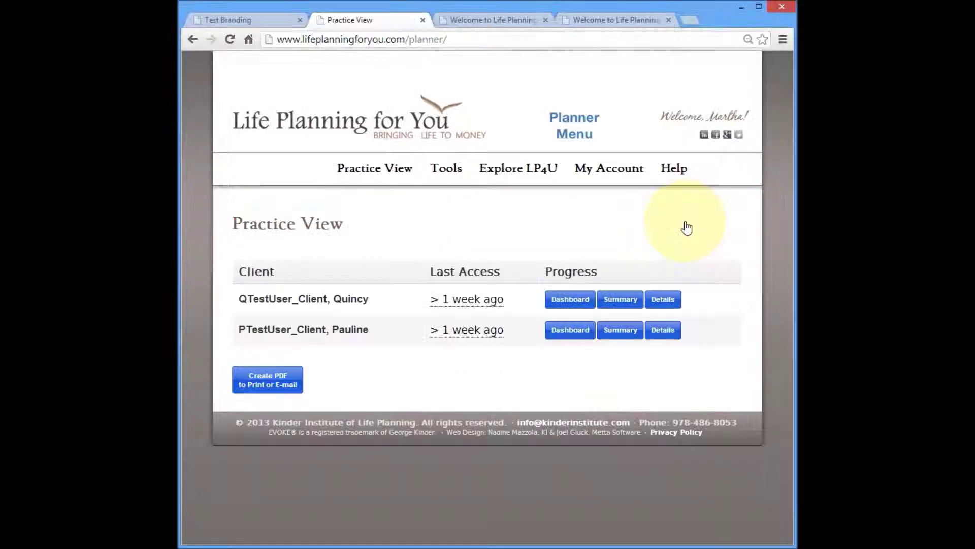